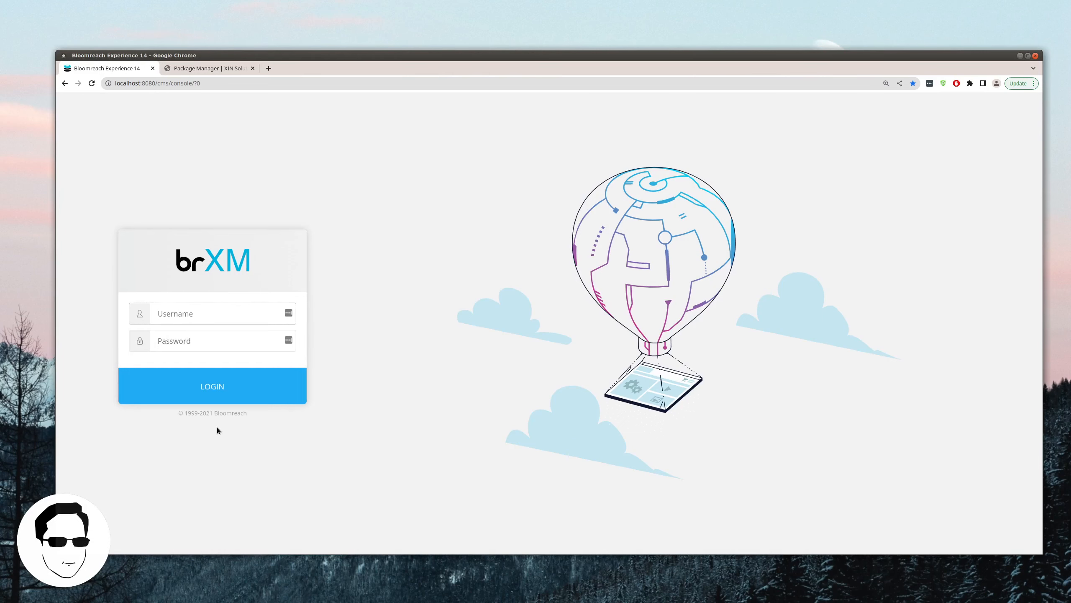
Step: Open localhost:8080/cms in a new tab and browse the Content section's Test folder
key("ctrl+t")
type("localhost:8080/cms")
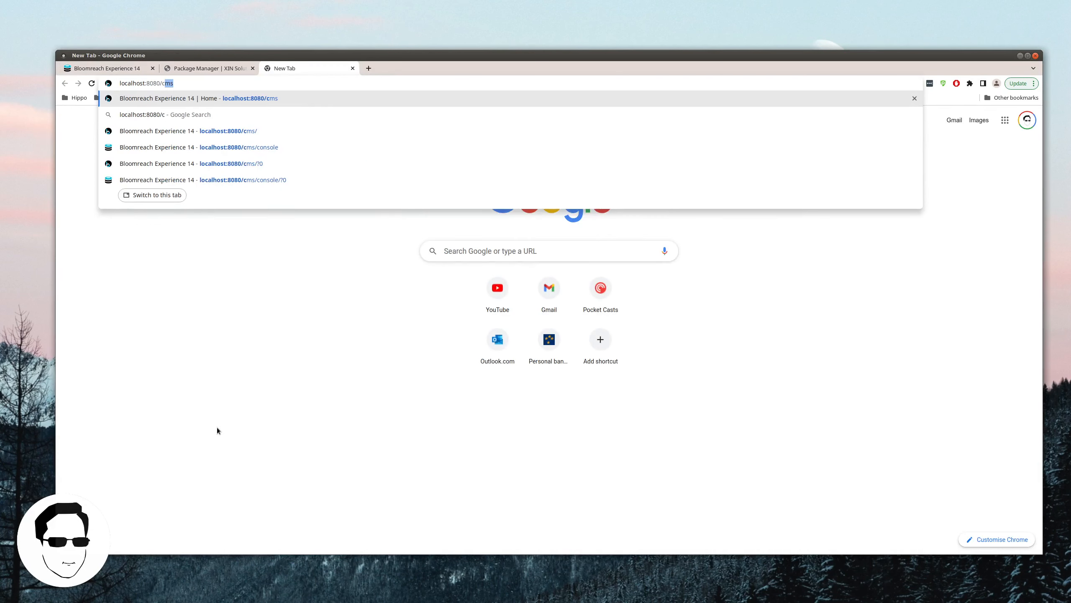
key("Return")
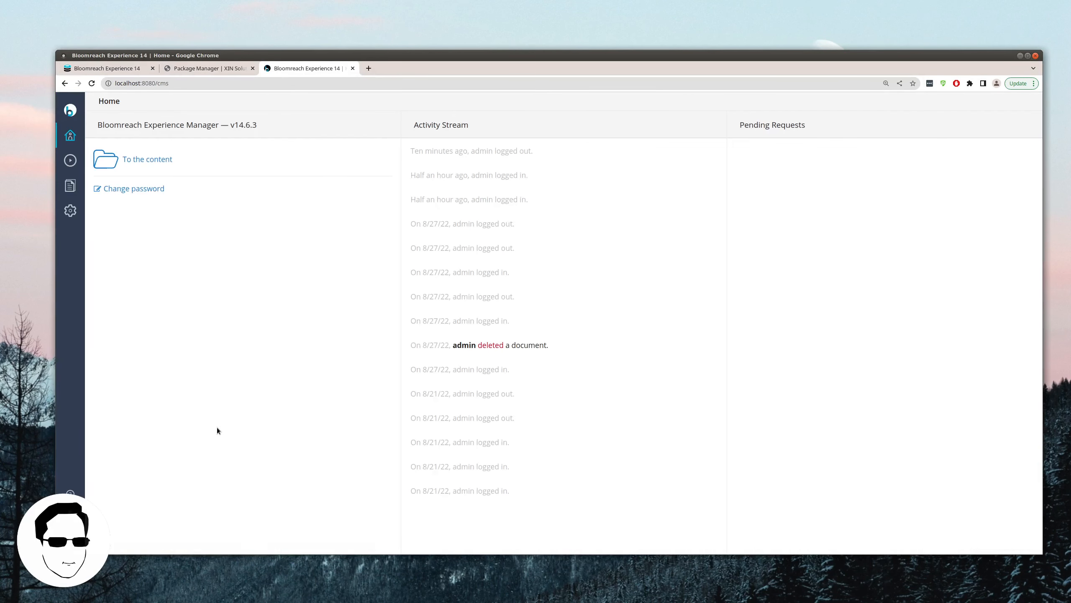
left_click(71, 189)
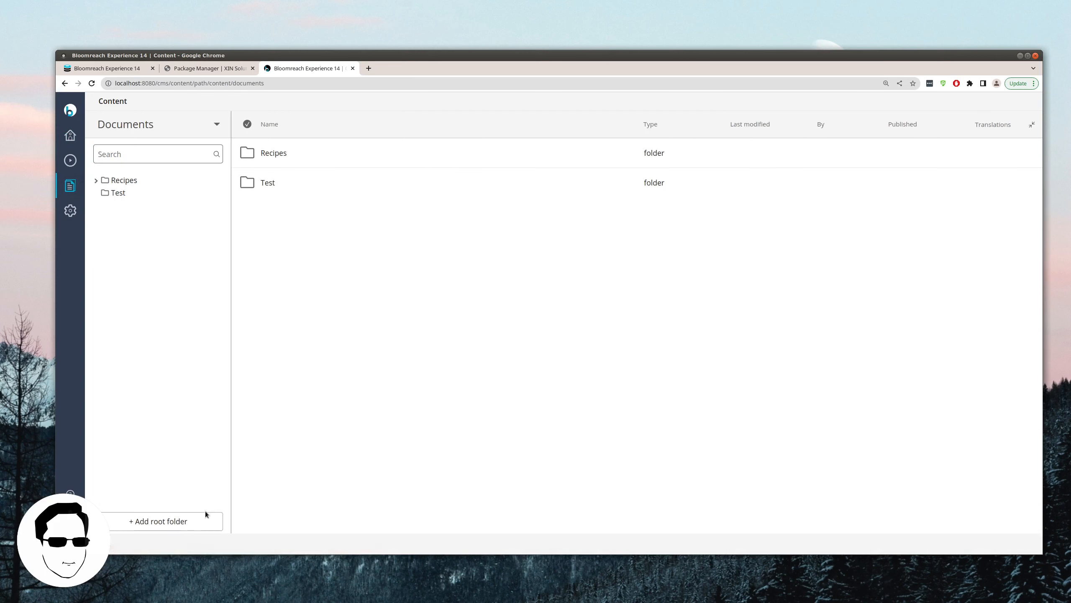
left_click(116, 230)
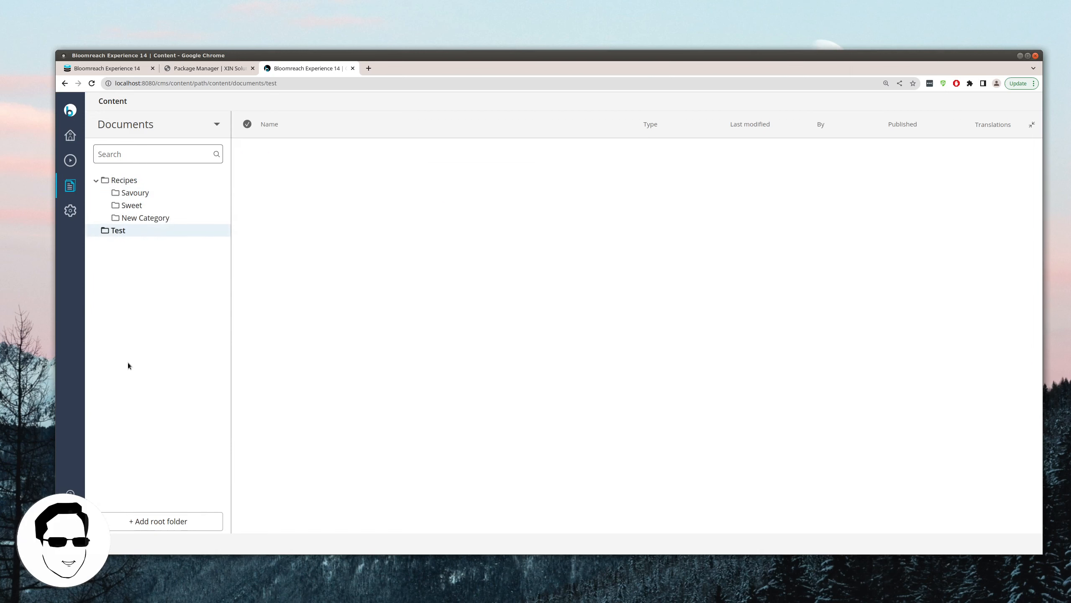
Step: Review the xinmods document and compound types, then return to the console login page
left_click(128, 124)
left_click(129, 195)
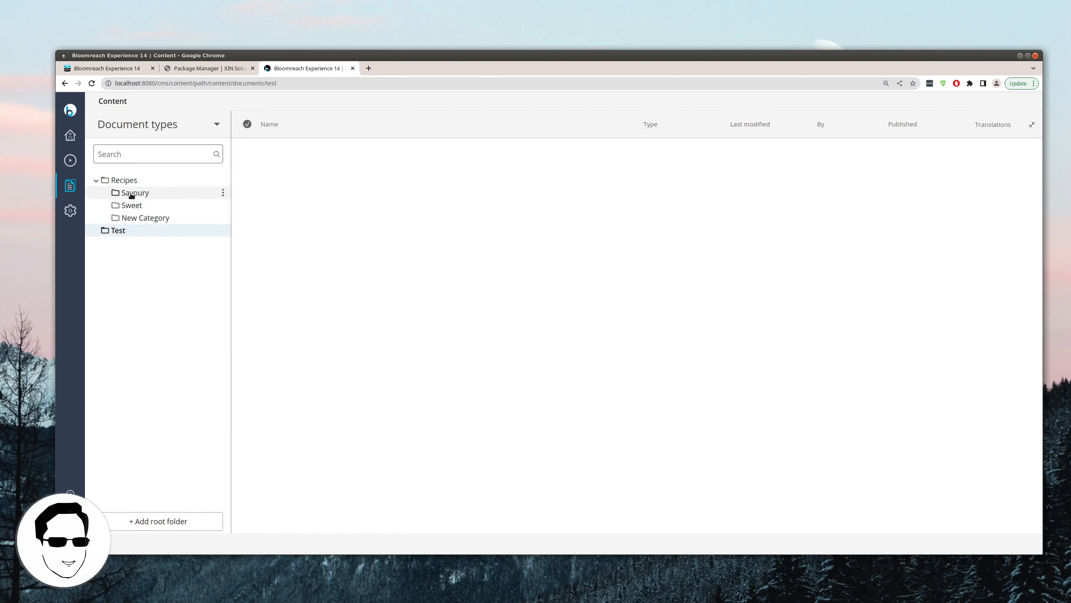
left_click(140, 164)
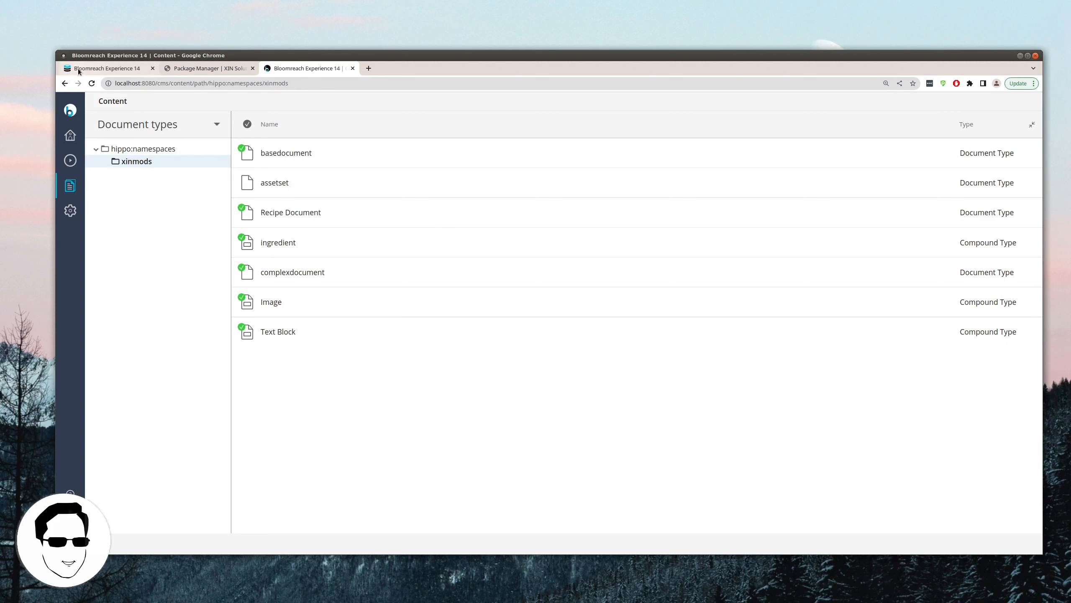
left_click(102, 69)
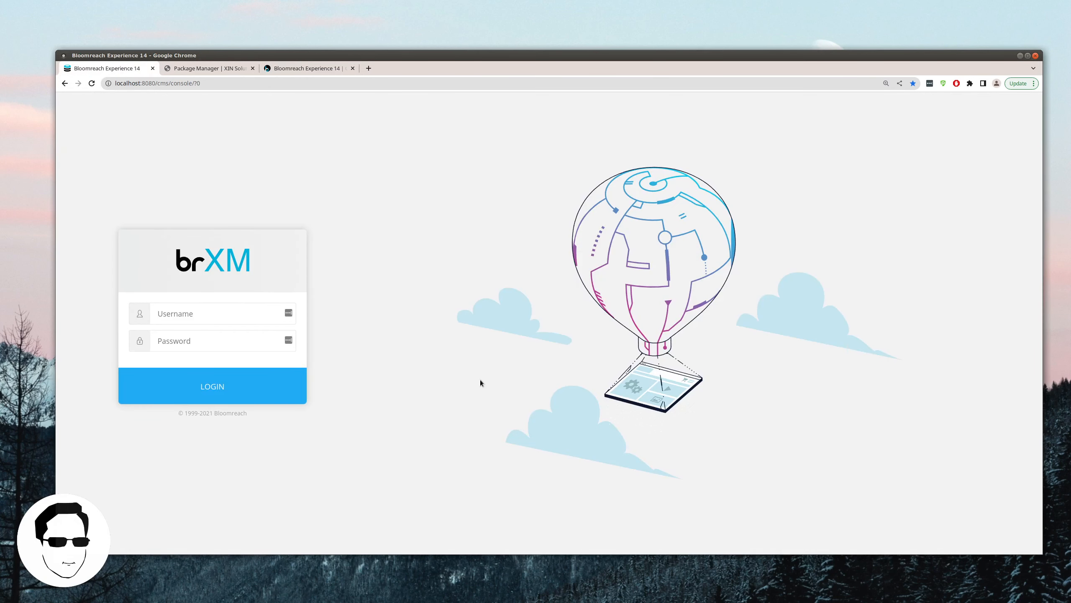
Step: Sign in to the Bloomreach Console as admin
left_click(189, 323)
type("admin")
key("Tab")
type("a")
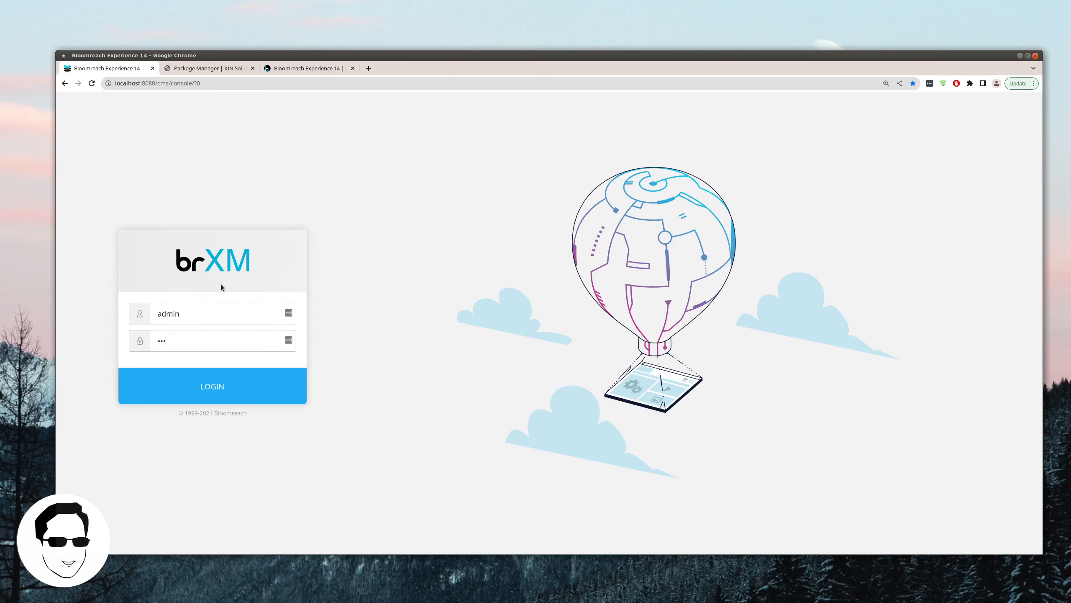
type("dmin")
key("Return")
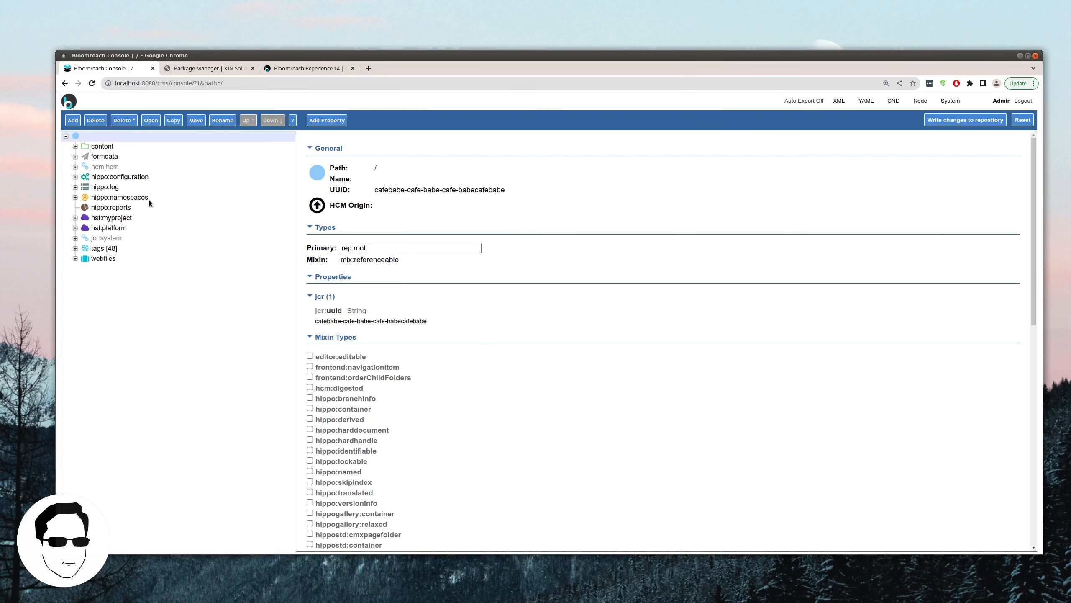
Step: Expand hippo:namespaces/xinmods and hippo:configuration/hippo:translations/hippo:types in the node tree
left_click(137, 197)
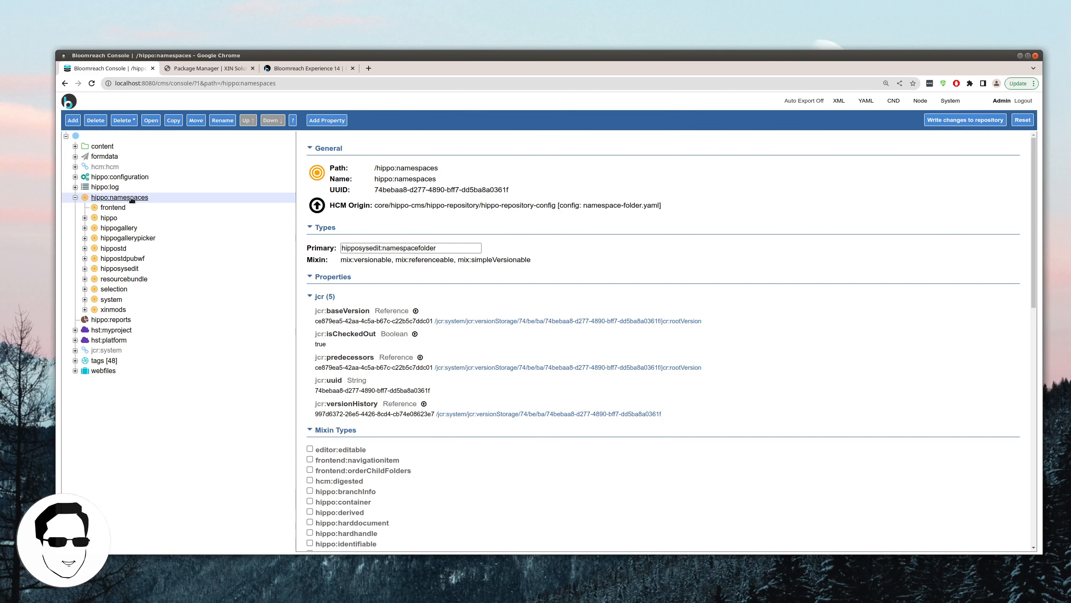
left_click(114, 311)
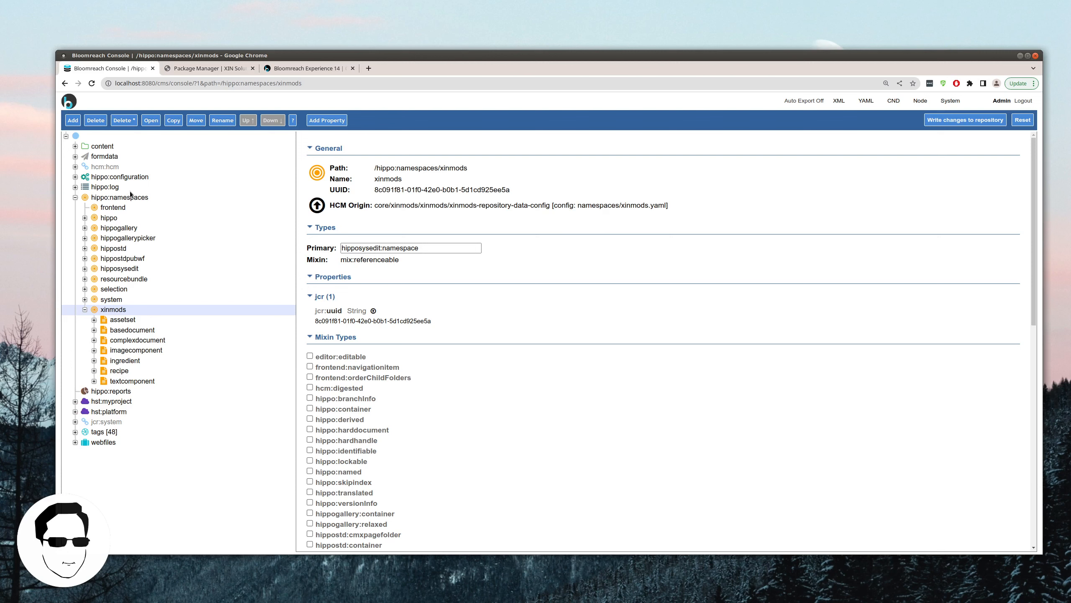
left_click(132, 177)
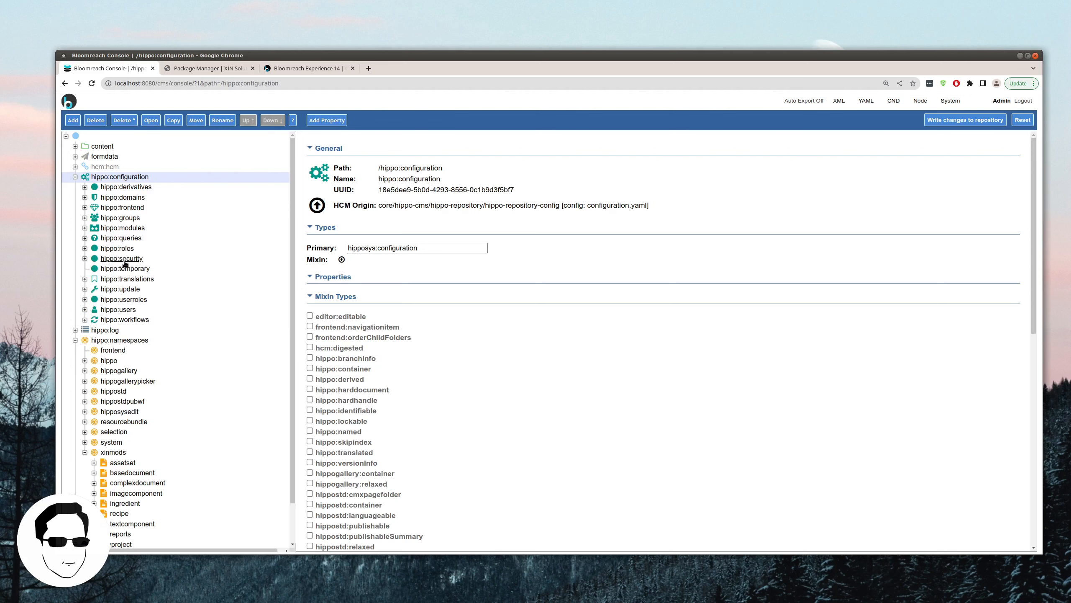
left_click(126, 280)
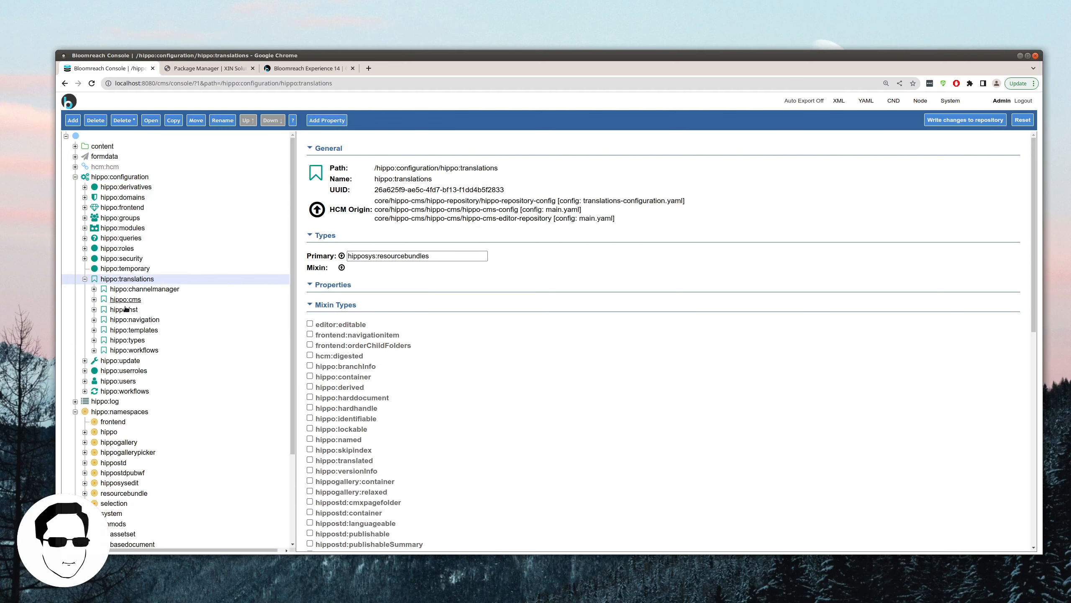
left_click(126, 340)
Step: Review the type translations, collapse them, and list the templates under hippo:queries/hippo:templates
scroll(121, 338, "down", 3)
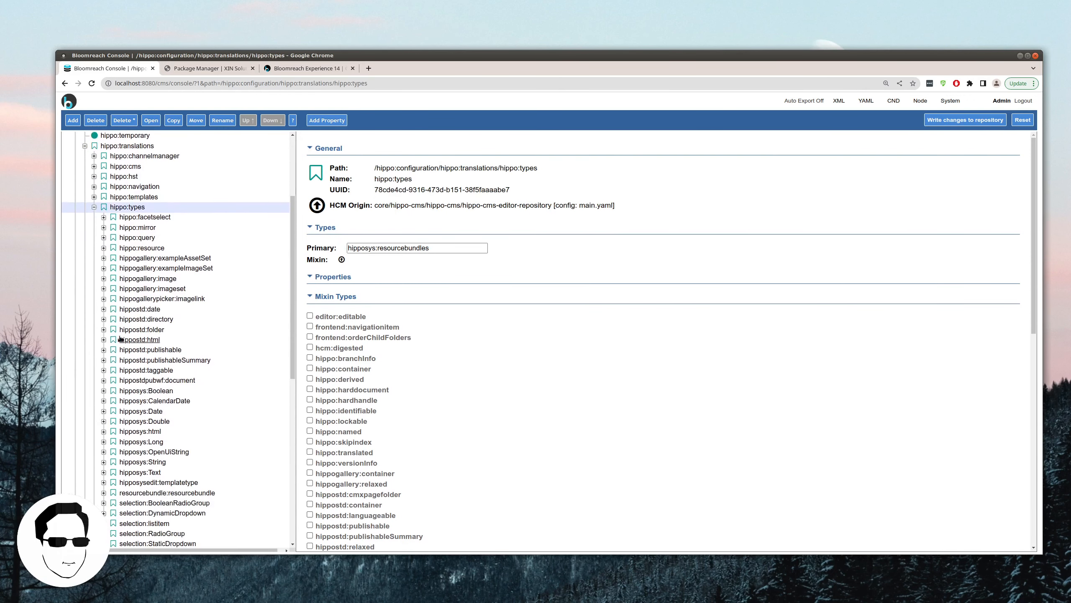
scroll(121, 339, "down", 3)
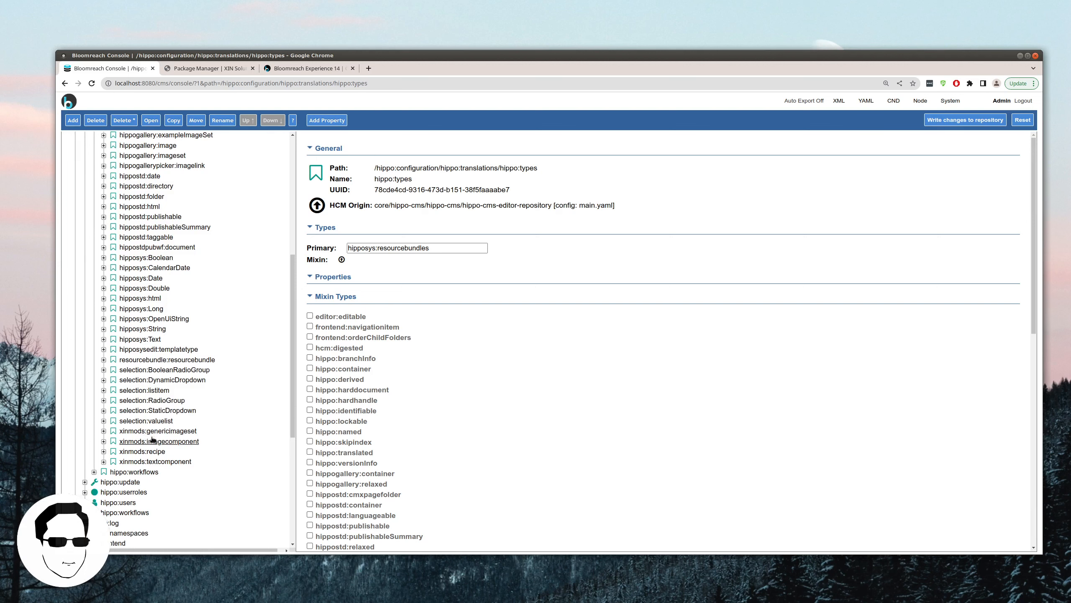
scroll(153, 440, "up", 4)
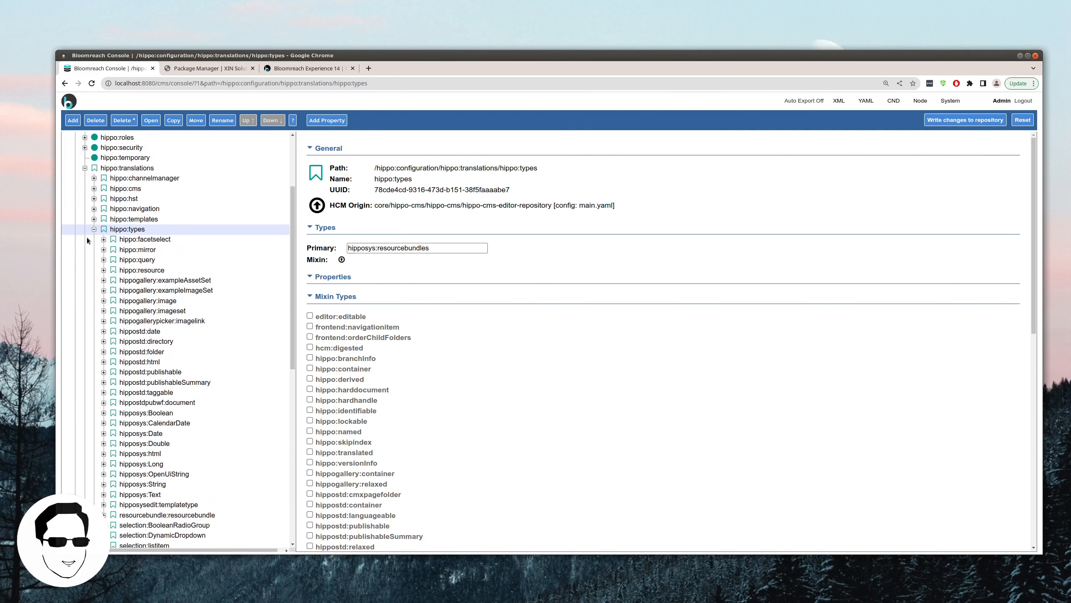
left_click(95, 229)
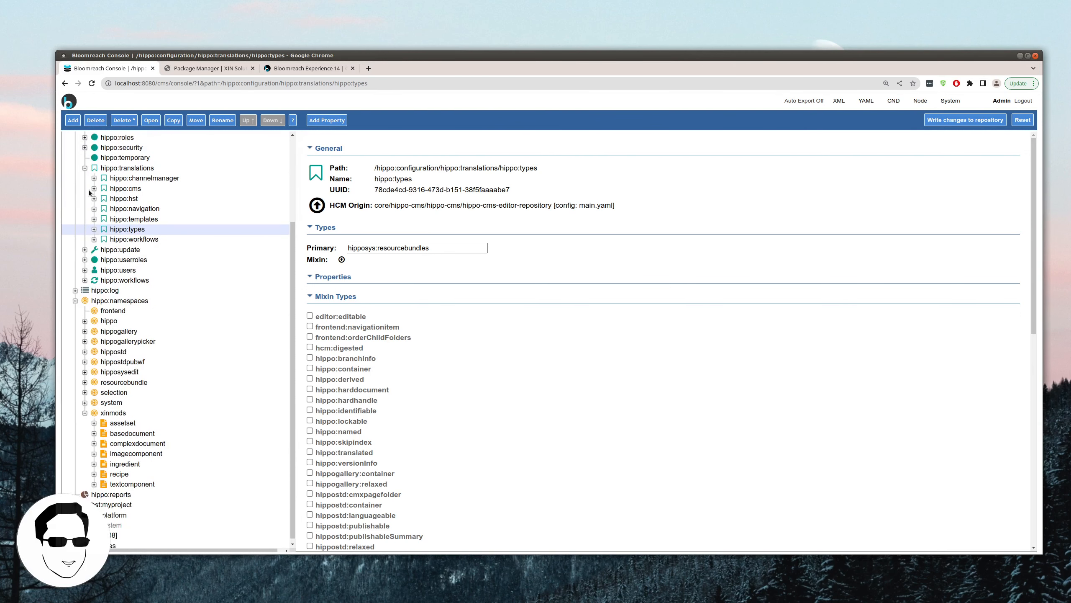
left_click(85, 168)
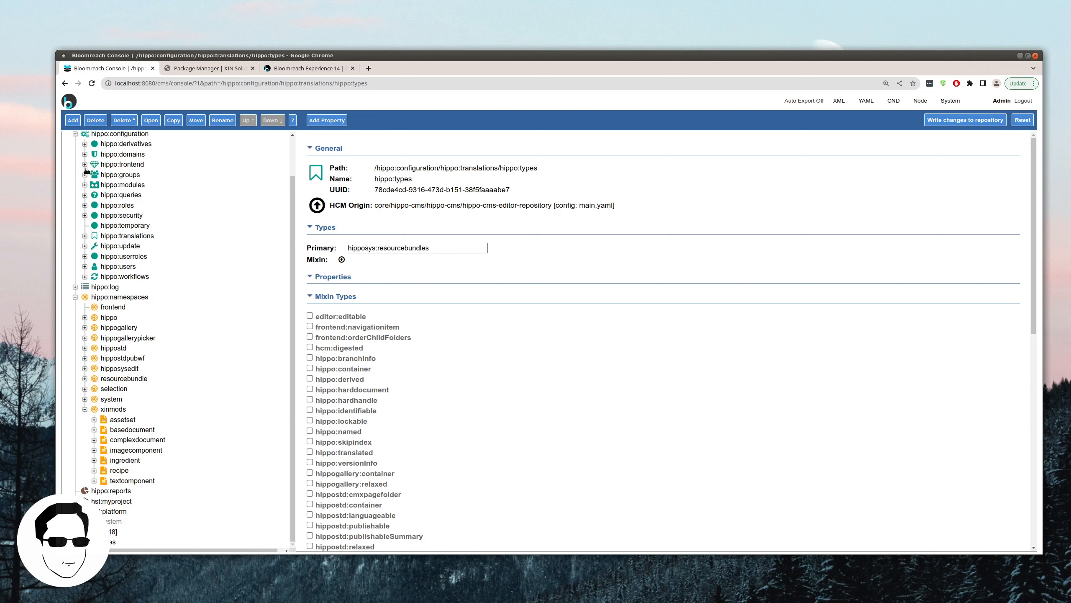
left_click(126, 195)
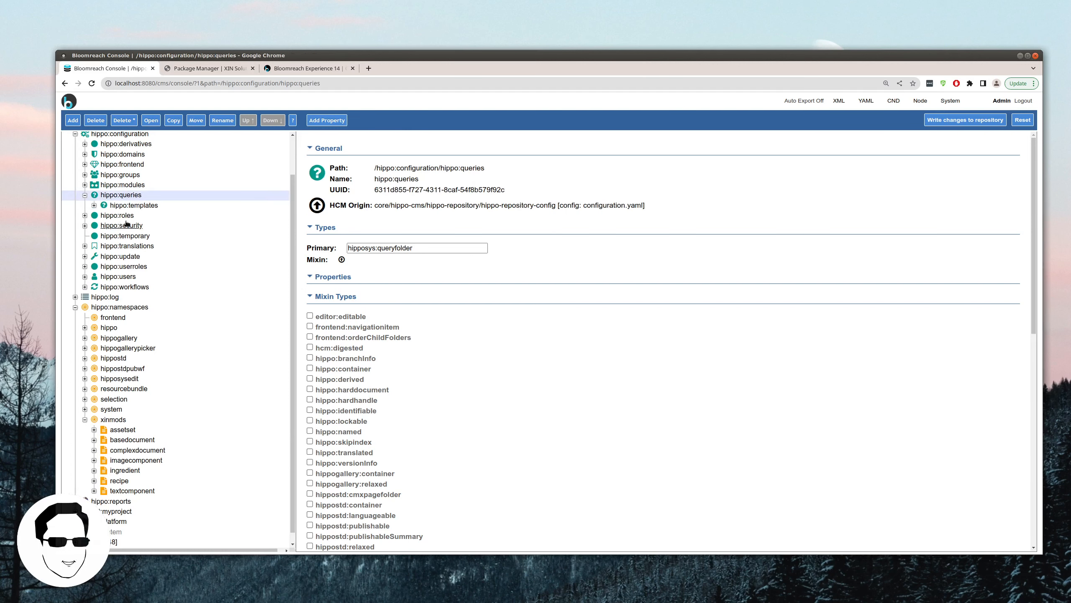
left_click(134, 206)
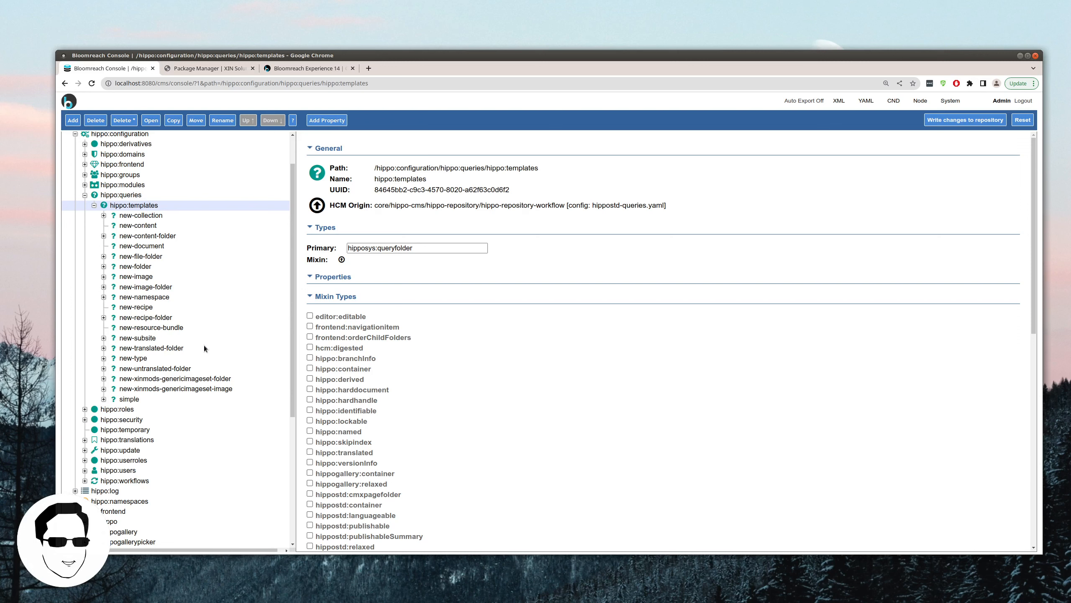
Step: Start a new package named 'Recipe Application Configuration' and begin editing its /content/gallery path
left_click(198, 67)
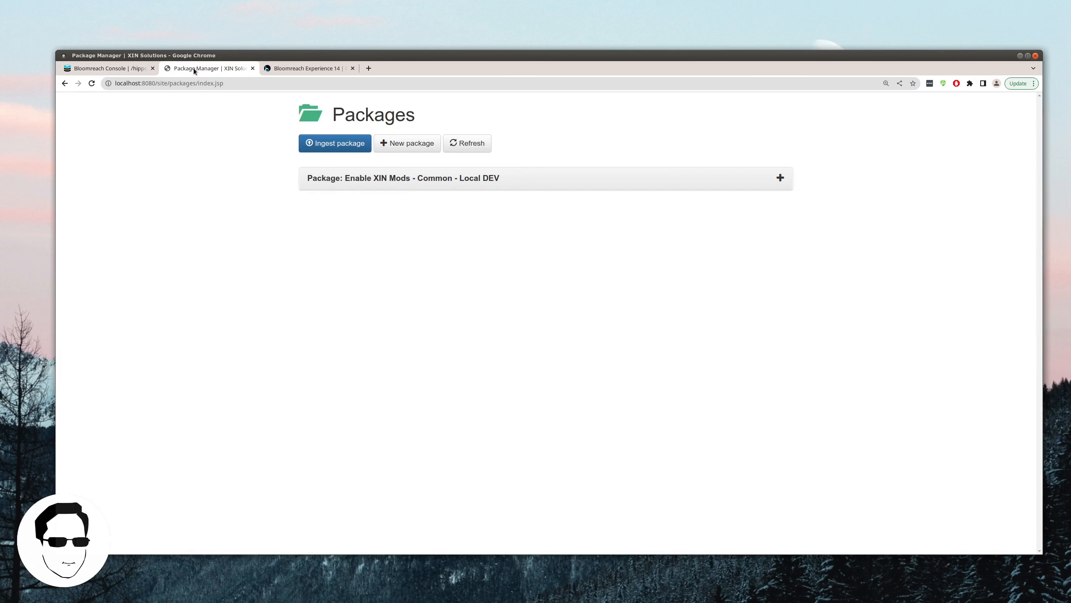
left_click(88, 85)
left_click(407, 144)
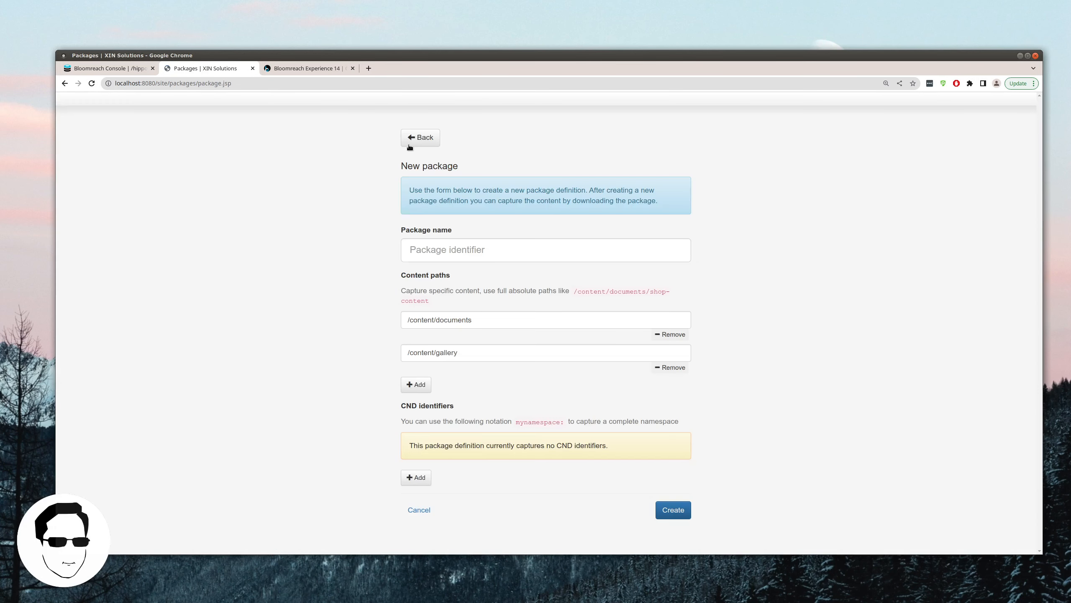
left_click(441, 253)
type("R")
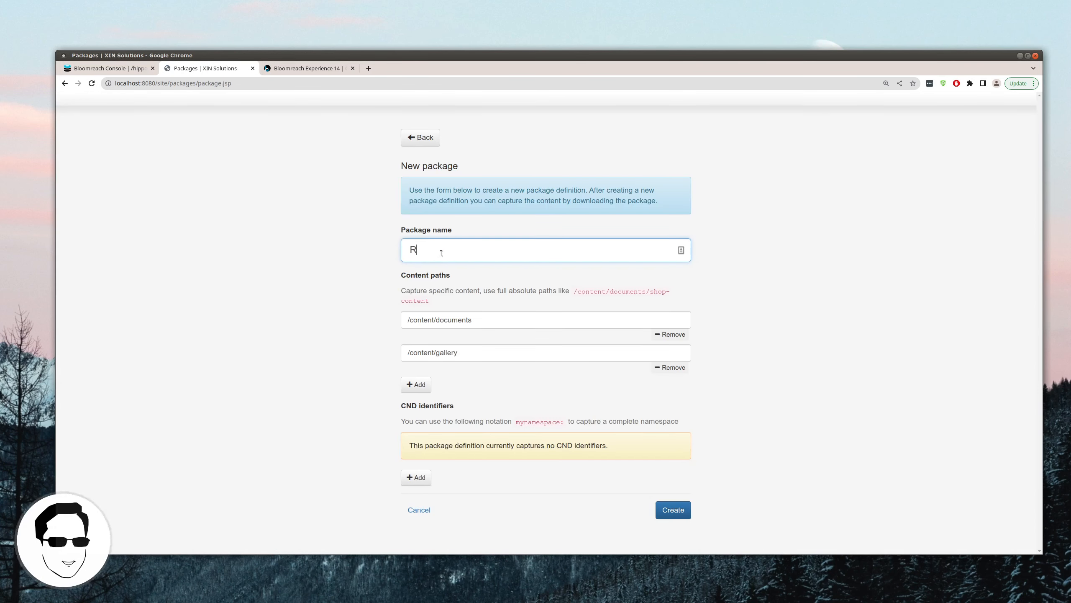
type("ecipe Application")
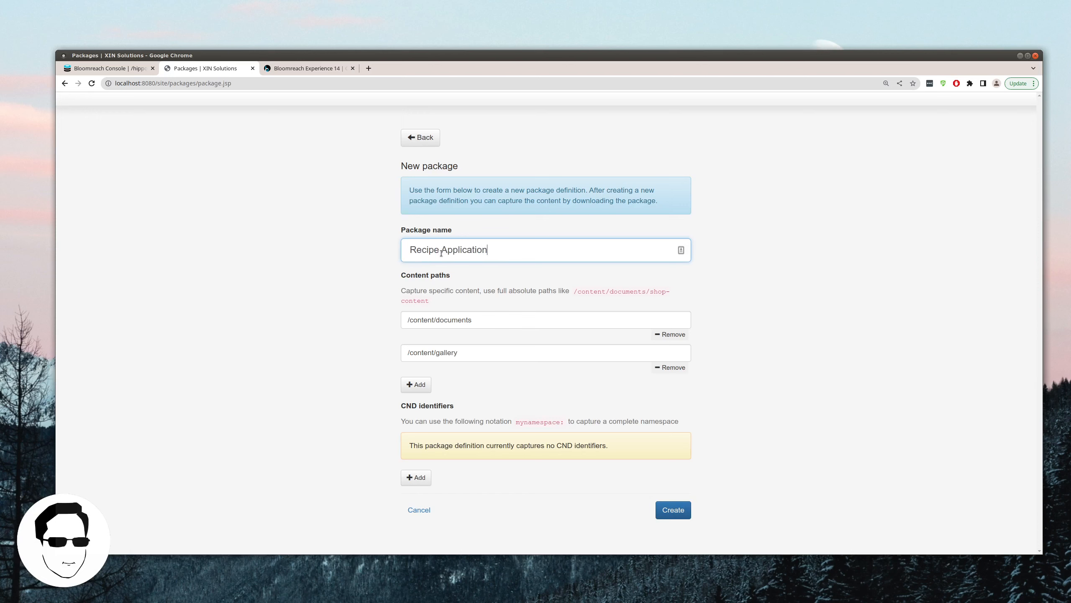
type(" Configuration")
key("Tab")
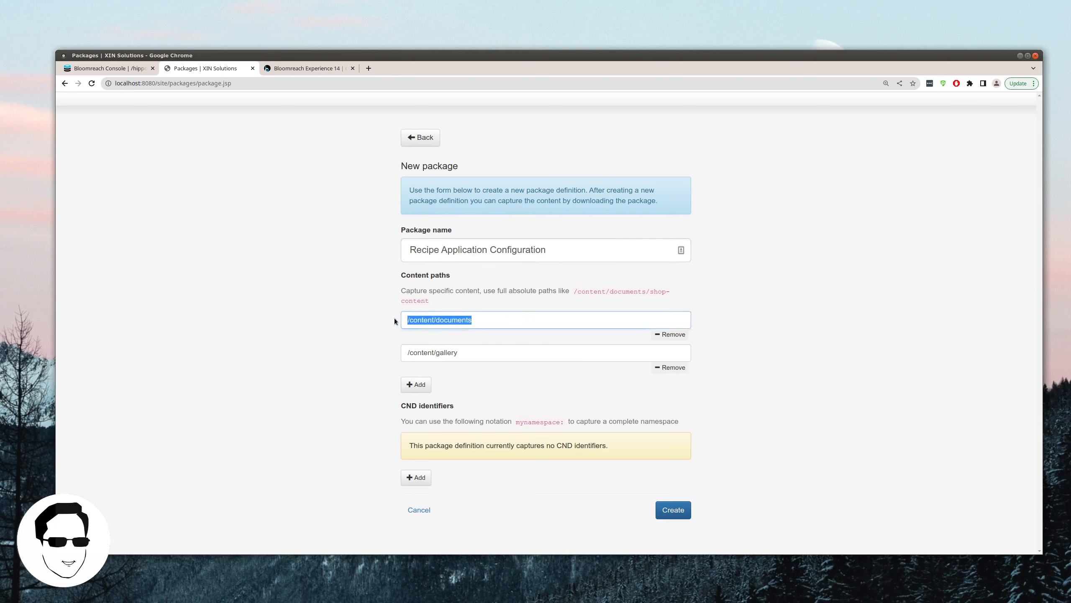
left_click(471, 352)
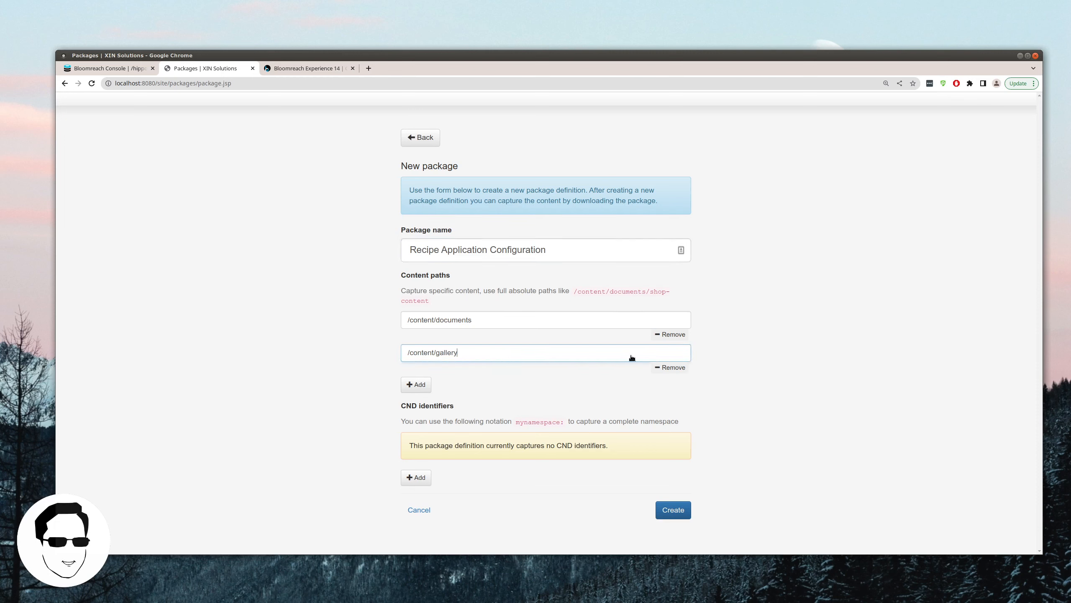
left_click(112, 69)
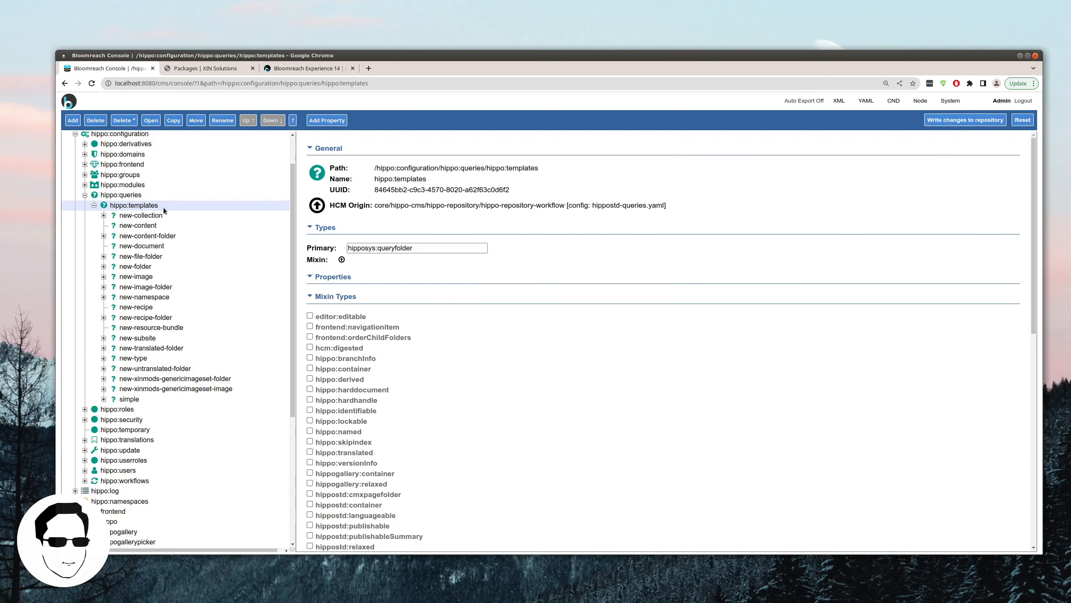
scroll(218, 215, "up", 2)
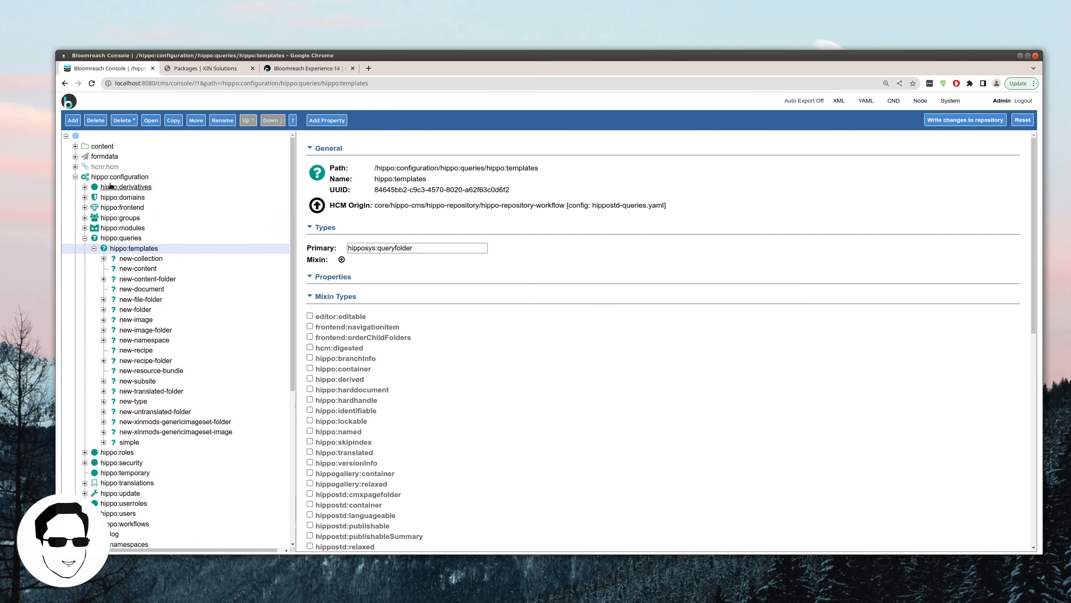
left_click(75, 177)
left_click(75, 147)
left_click(117, 156)
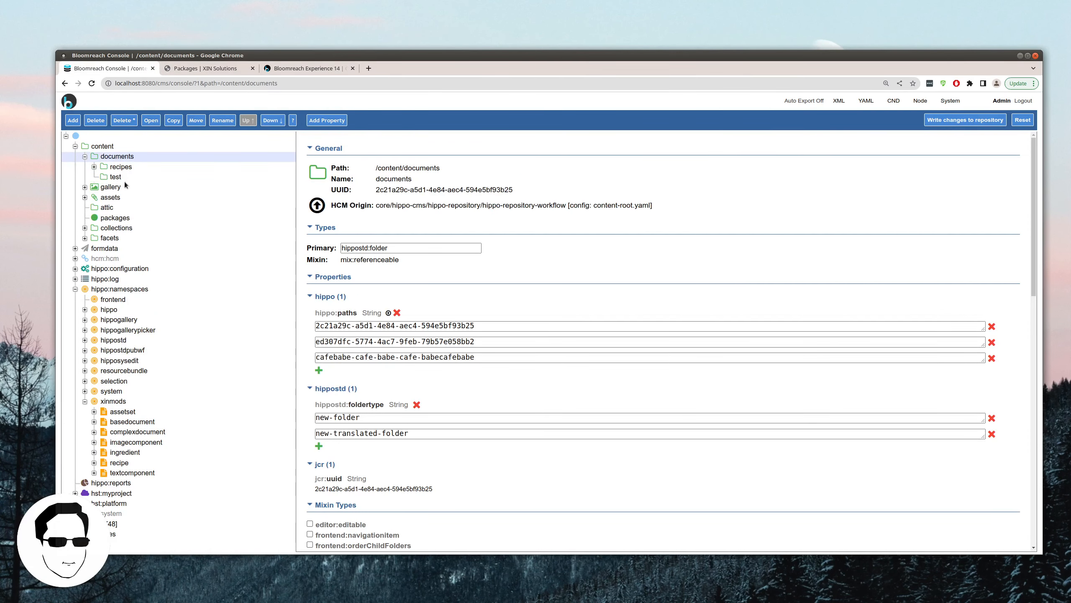
left_click(121, 166)
left_click(121, 157)
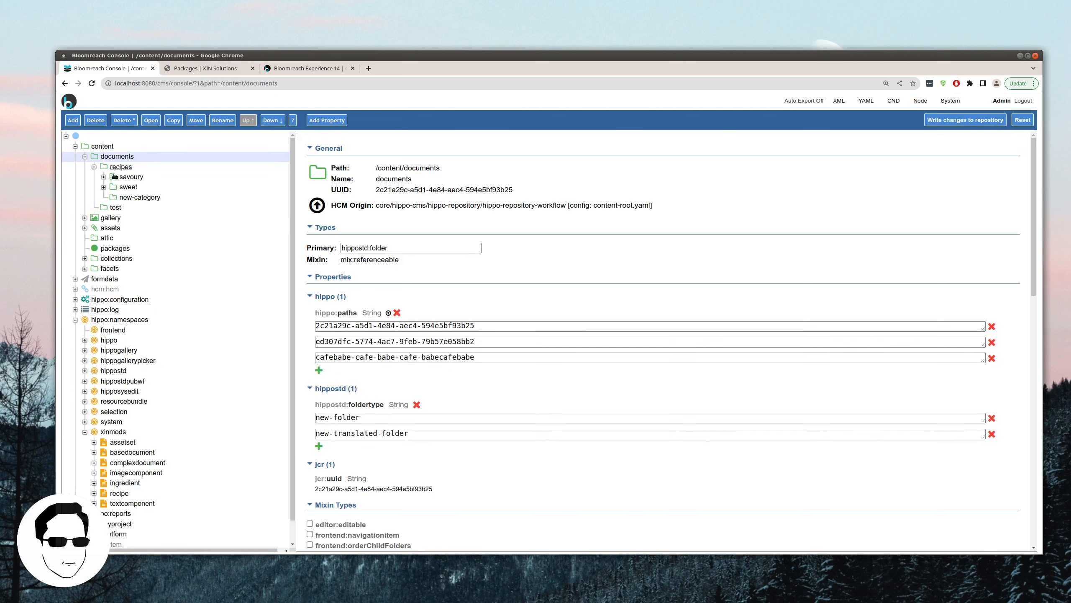
left_click(112, 218)
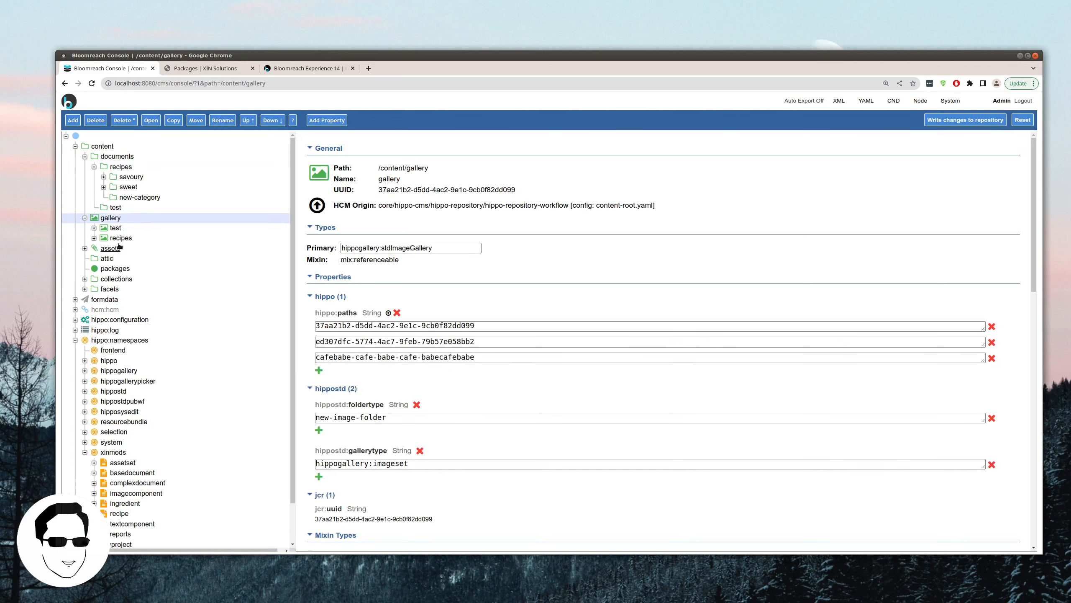
left_click(111, 249)
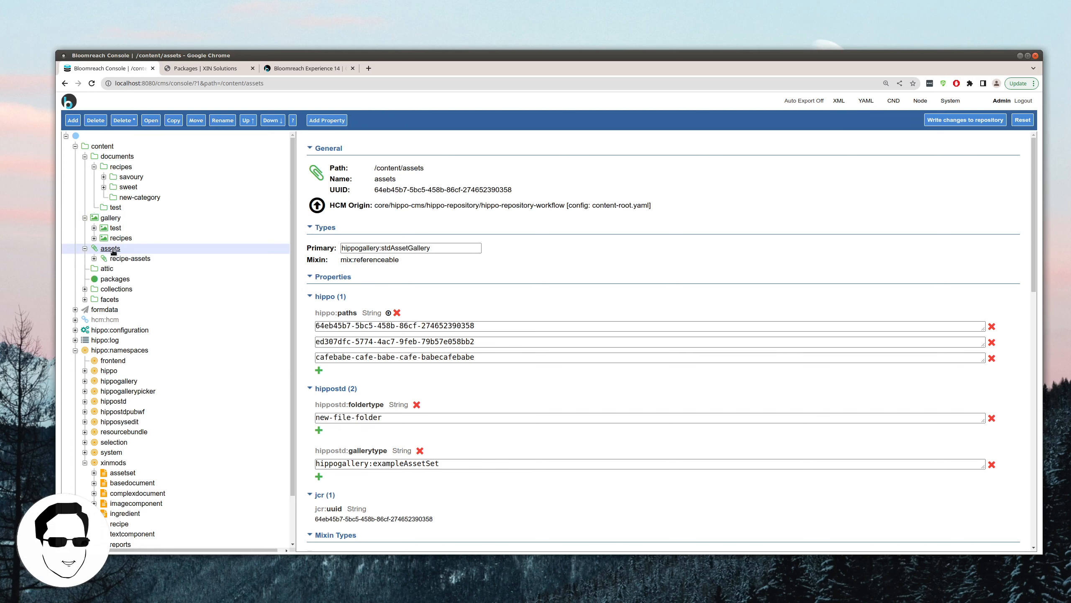
left_click(207, 69)
Step: Add /content/assets as the third content path, plus an empty fourth path field
left_click(413, 384)
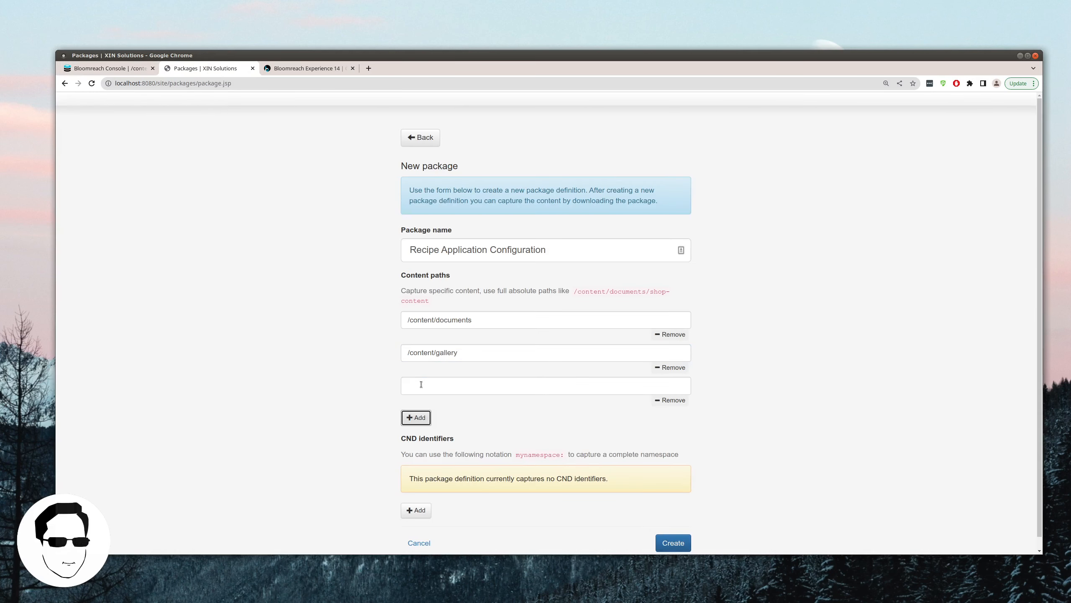
type("/content/assets")
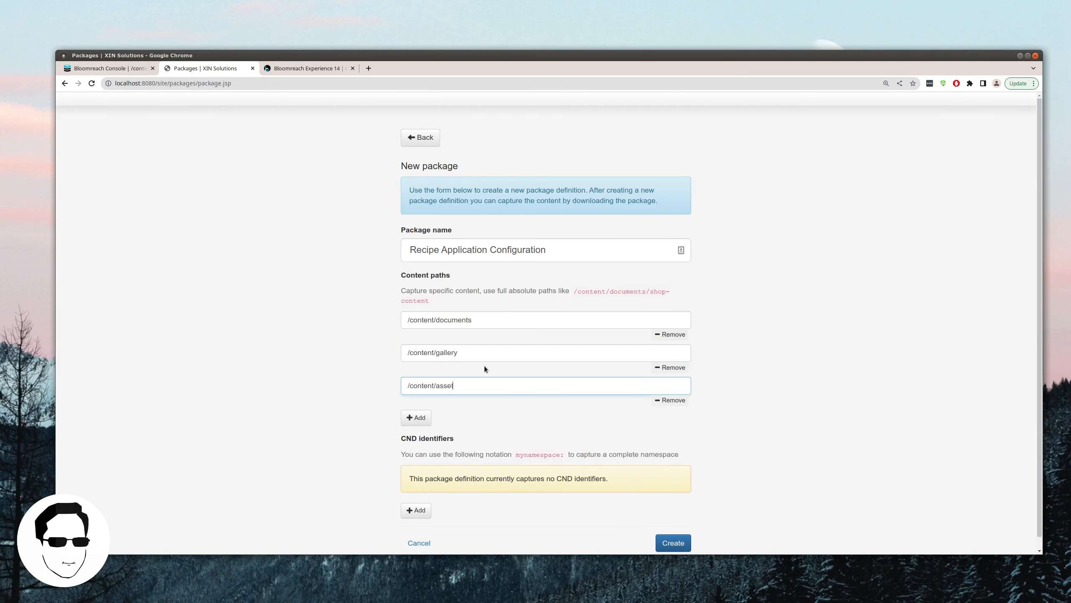
left_click(413, 419)
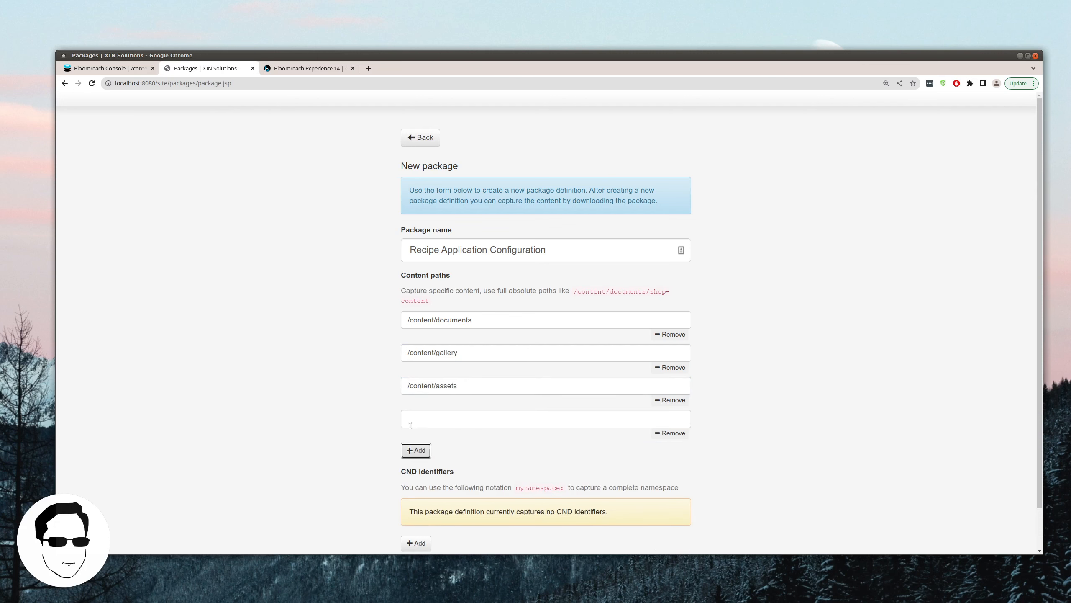
Step: Check the xinmods document types list, then return to the Console's node browser
left_click(312, 68)
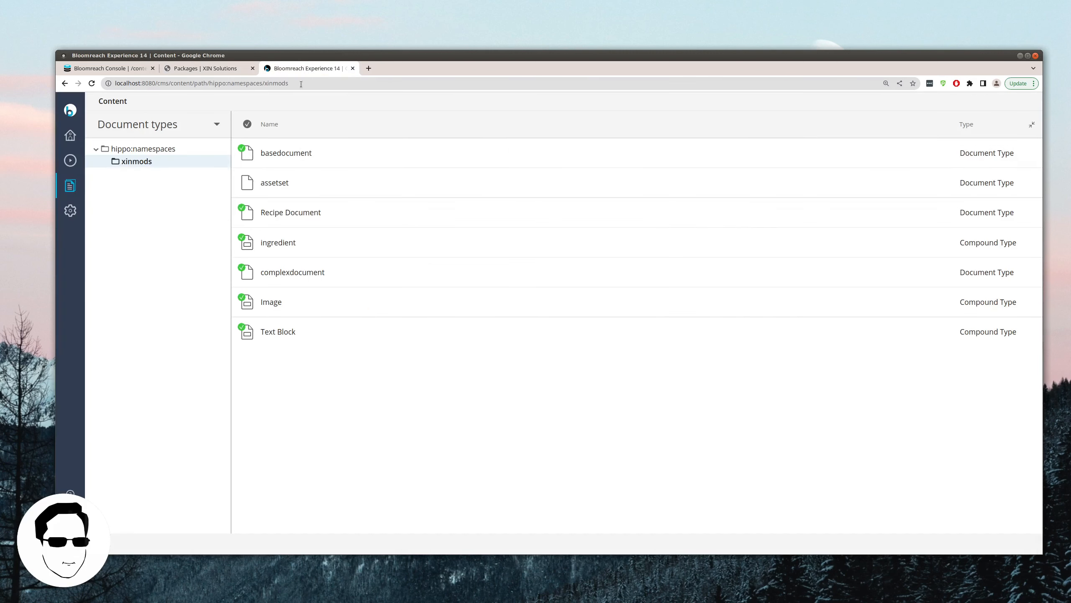
left_click(184, 67)
left_click(110, 68)
scroll(160, 336, "down", 3)
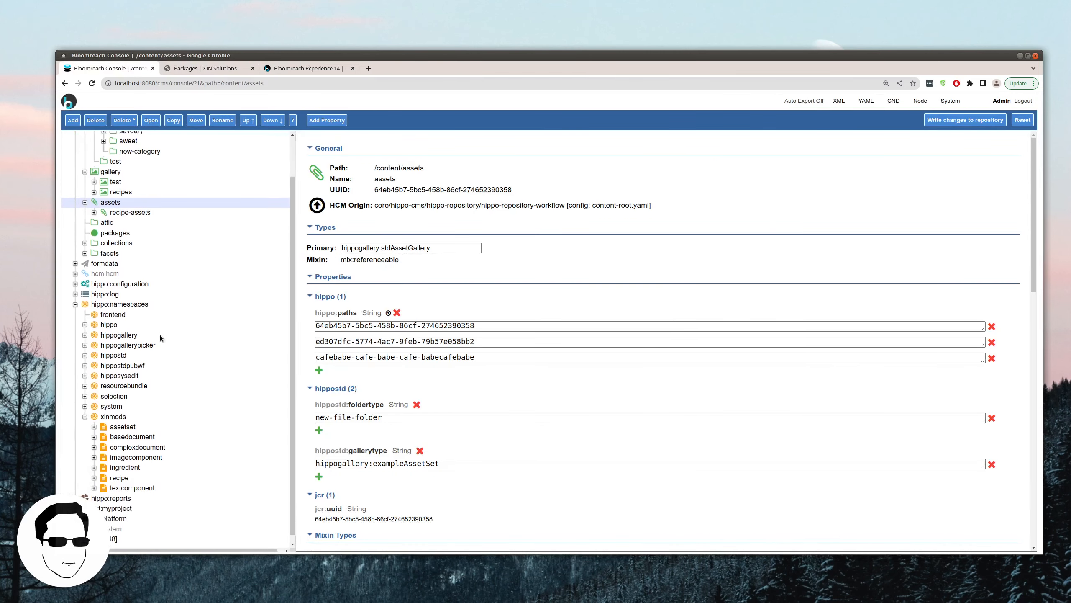
Step: Add the copied hippo:translations/hippo:types path ending in /xinmods:* as the fourth content path
left_click(118, 277)
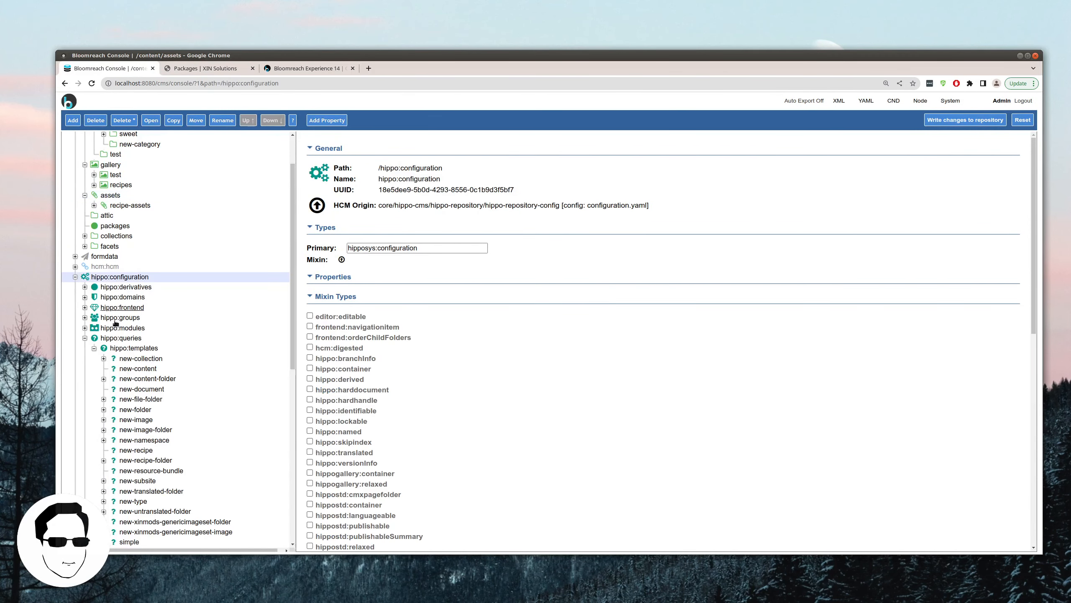
scroll(124, 391, "down", 7)
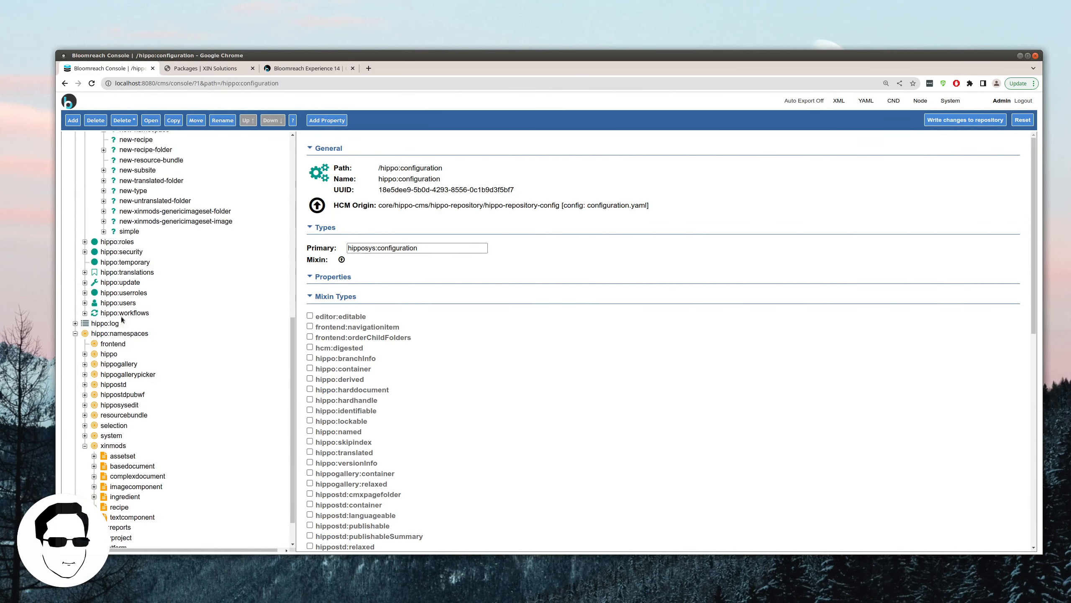
left_click(126, 273)
left_click(128, 333)
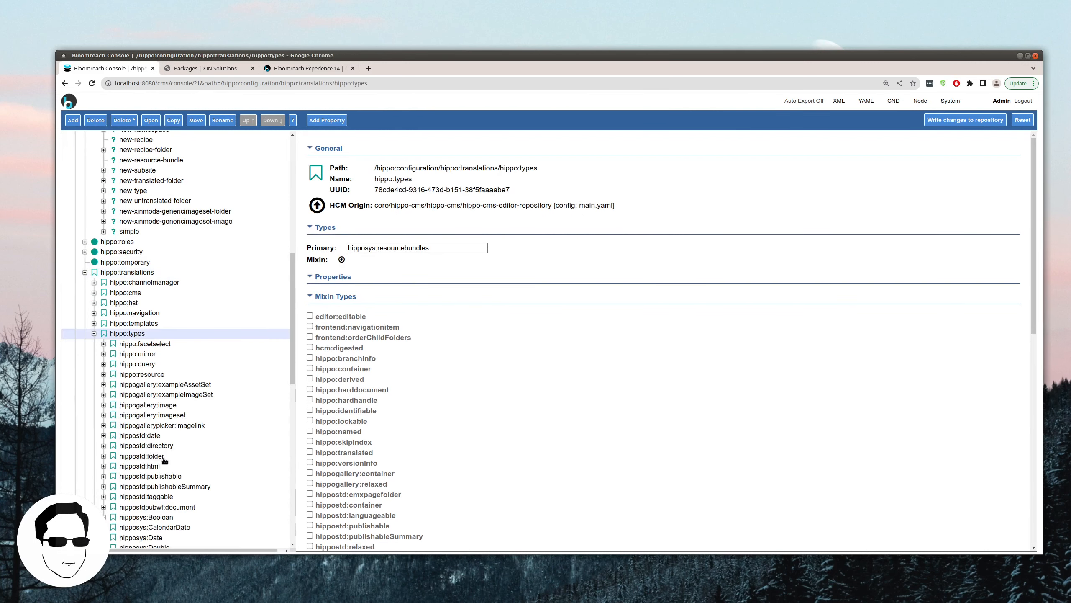
scroll(160, 452, "down", 3)
scroll(161, 452, "down", 3)
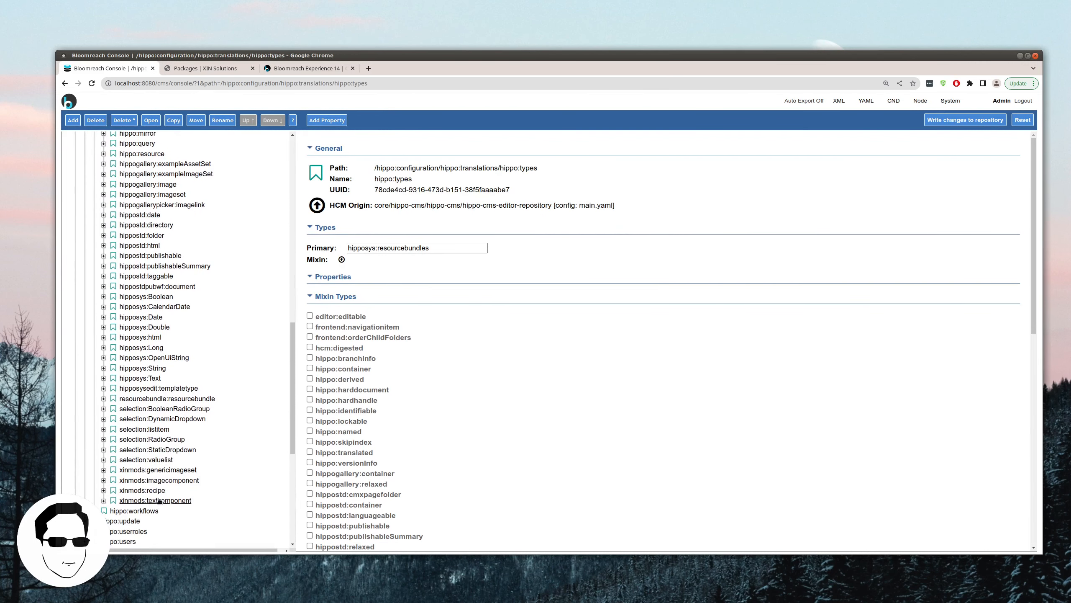
left_click_drag(371, 84, 219, 100)
key("ctrl+c")
left_click(212, 69)
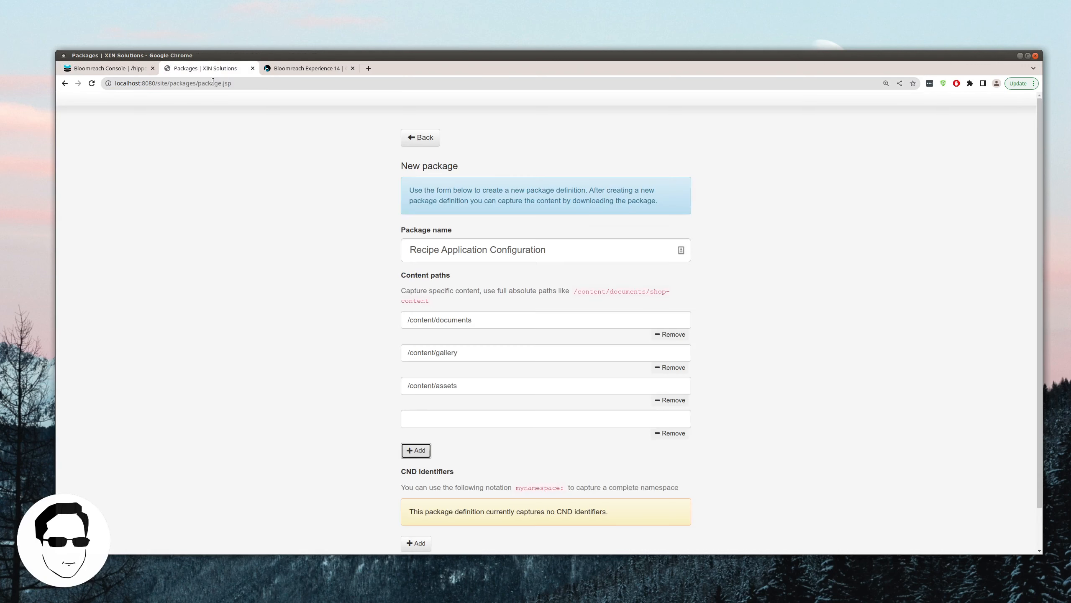
left_click(454, 422)
key("ctrl+v")
type("/xinmods:")
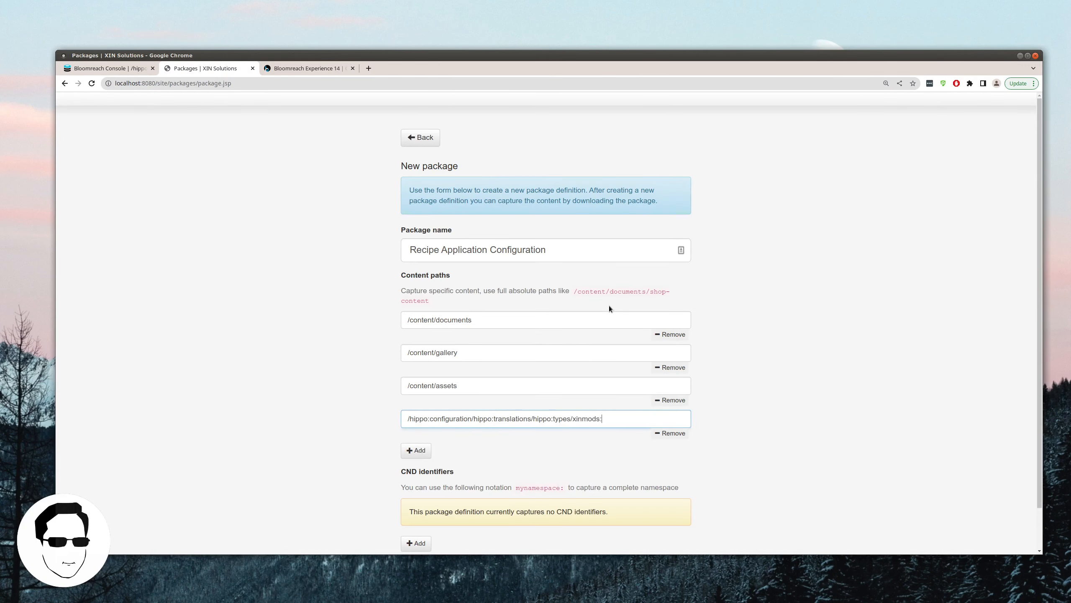
type("*")
left_click(423, 451)
Step: Add the copied new-recipe query template path with a trailing * as the fifth content path
left_click(109, 67)
scroll(85, 261, "up", 5)
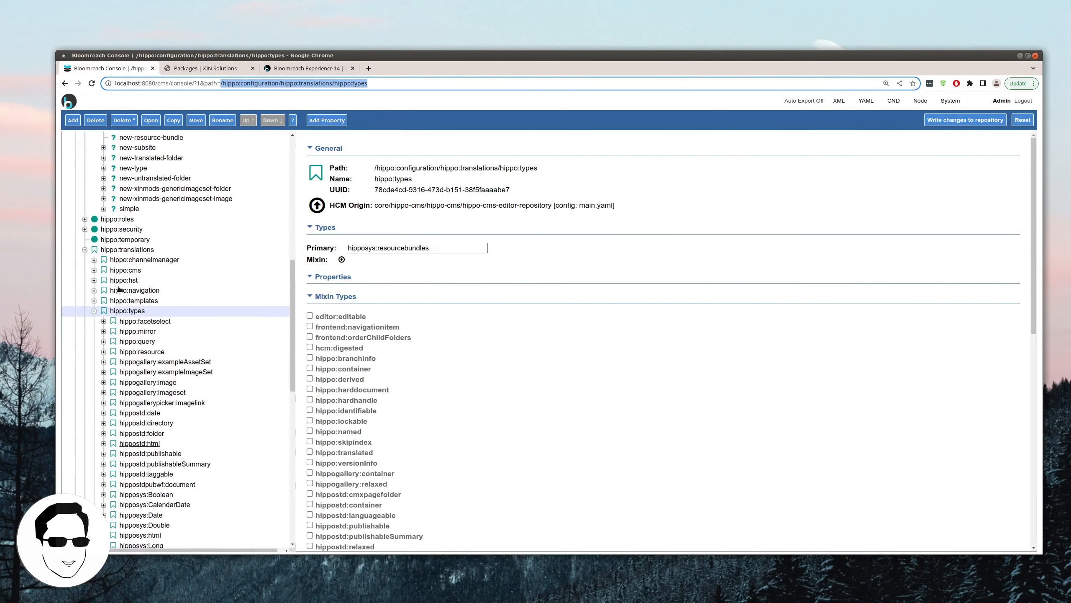
scroll(85, 261, "up", 5)
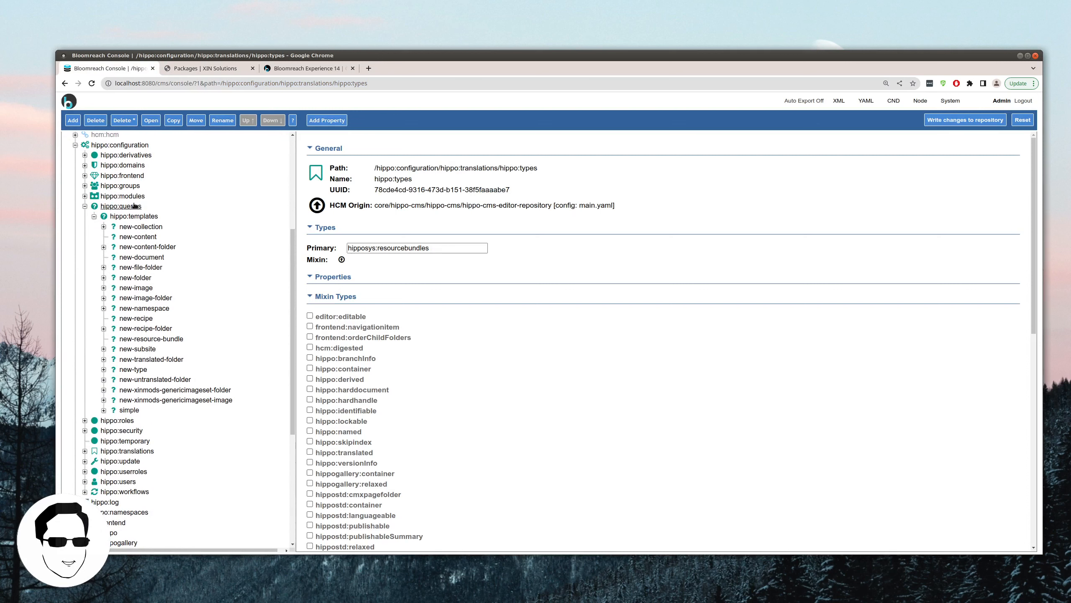
left_click(139, 318)
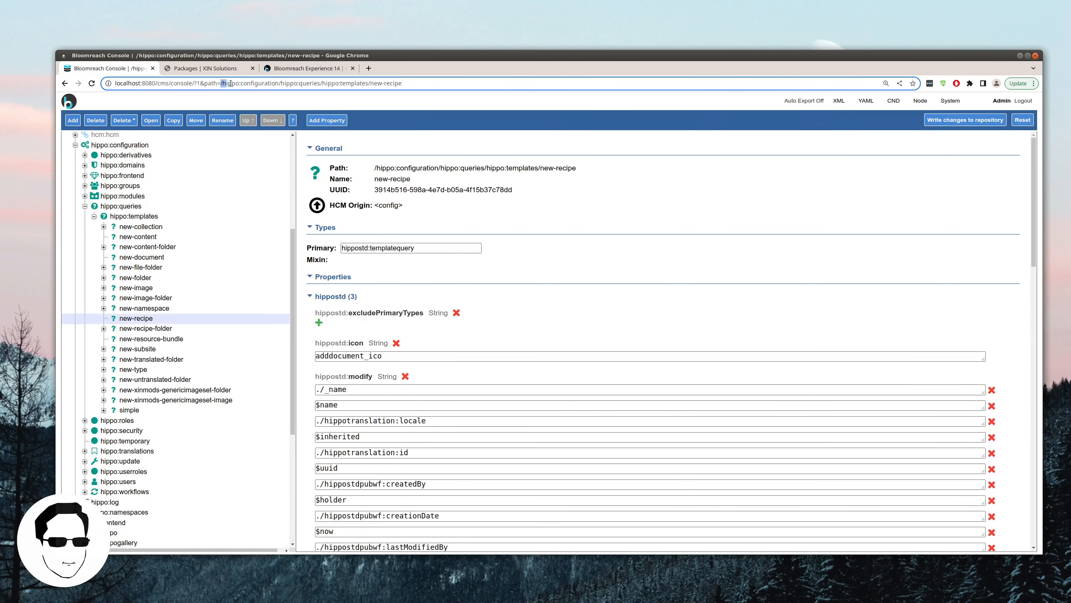
left_click_drag(230, 83, 403, 84)
key("ctrl+c")
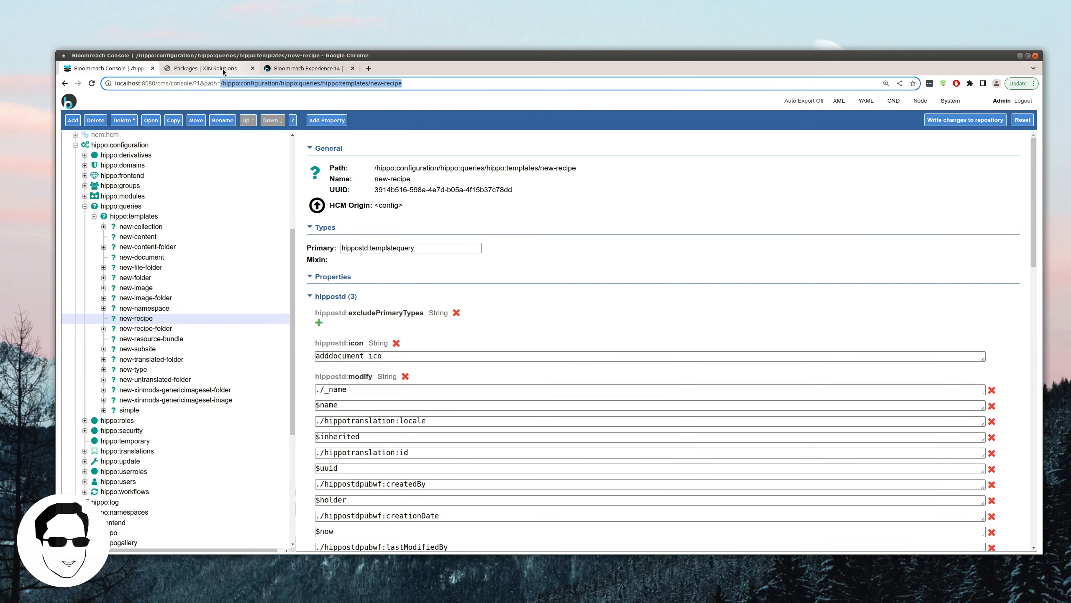
left_click(224, 68)
left_click(462, 450)
key("ctrl+v")
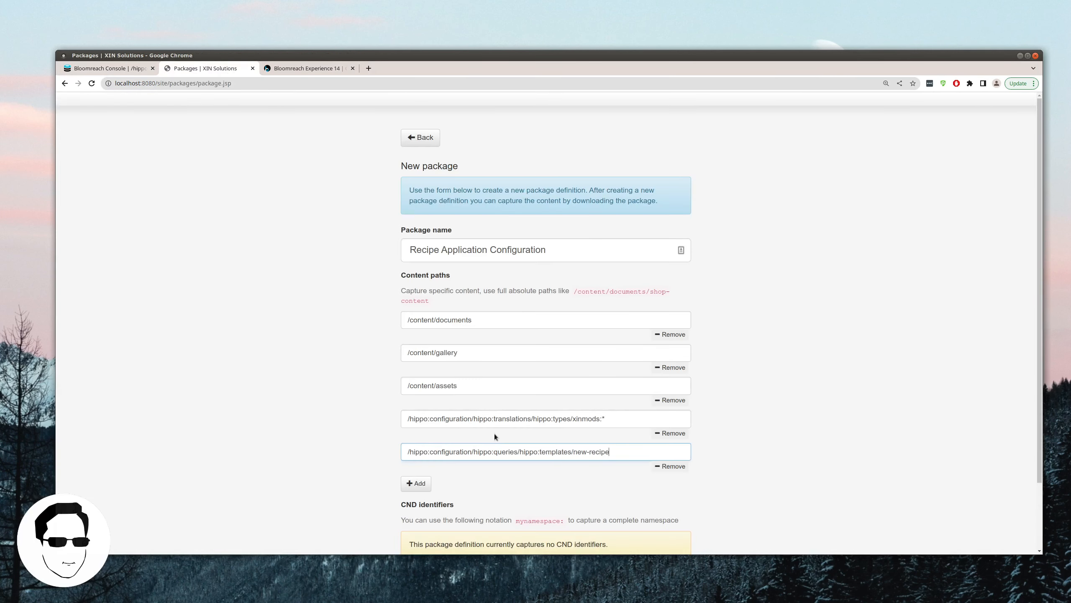
type("*")
left_click(120, 68)
Step: Copy /hippo:namespaces/xinmods from the Console into a new content path, removing the stray '='
scroll(162, 413, "down", 5)
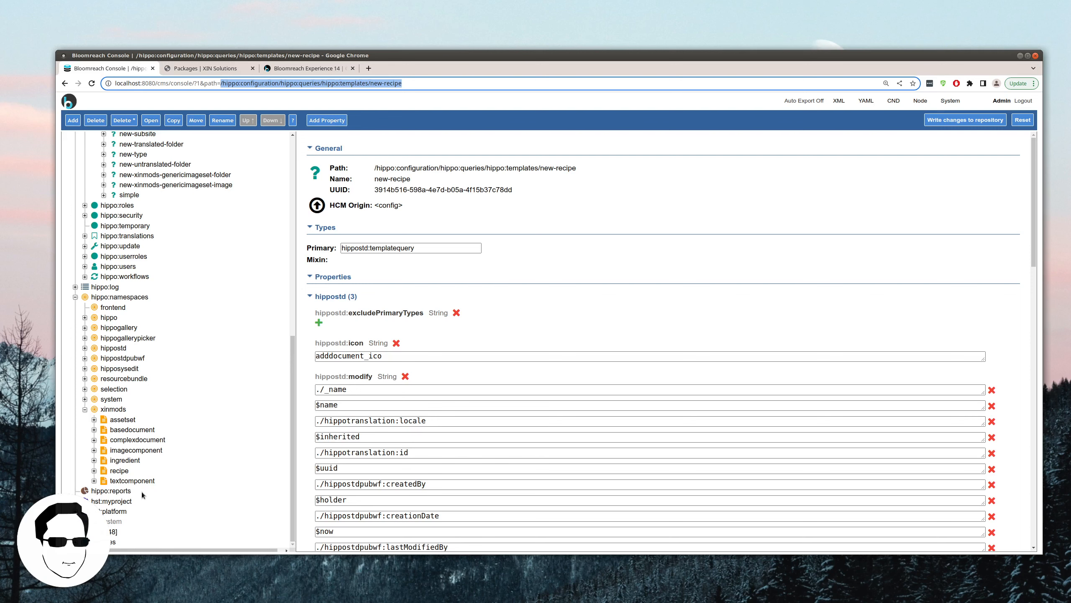
left_click(113, 409)
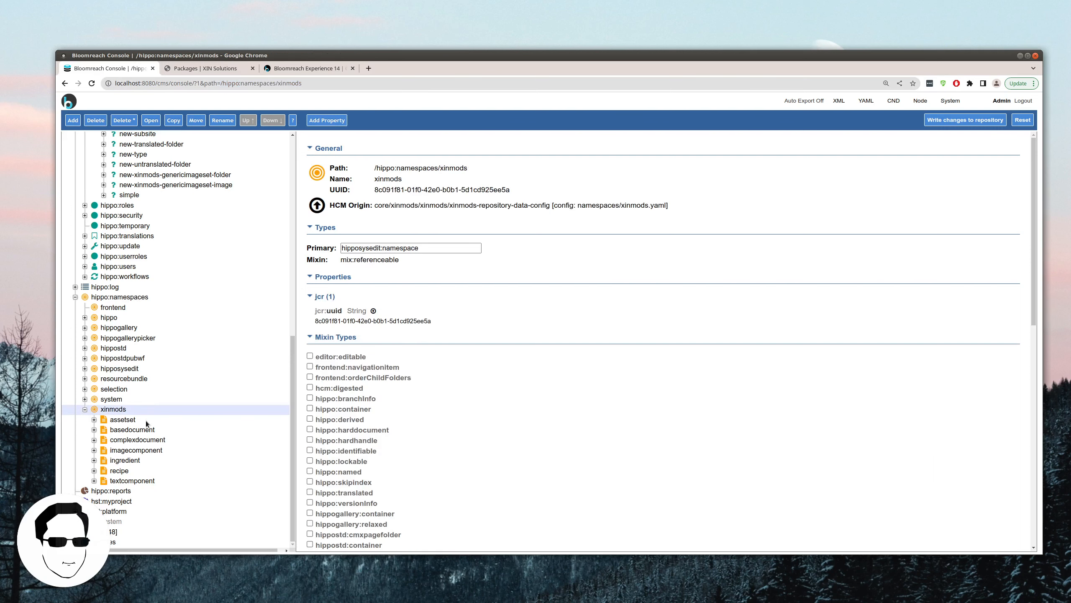
left_click_drag(302, 84, 217, 84)
key("ctrl+c")
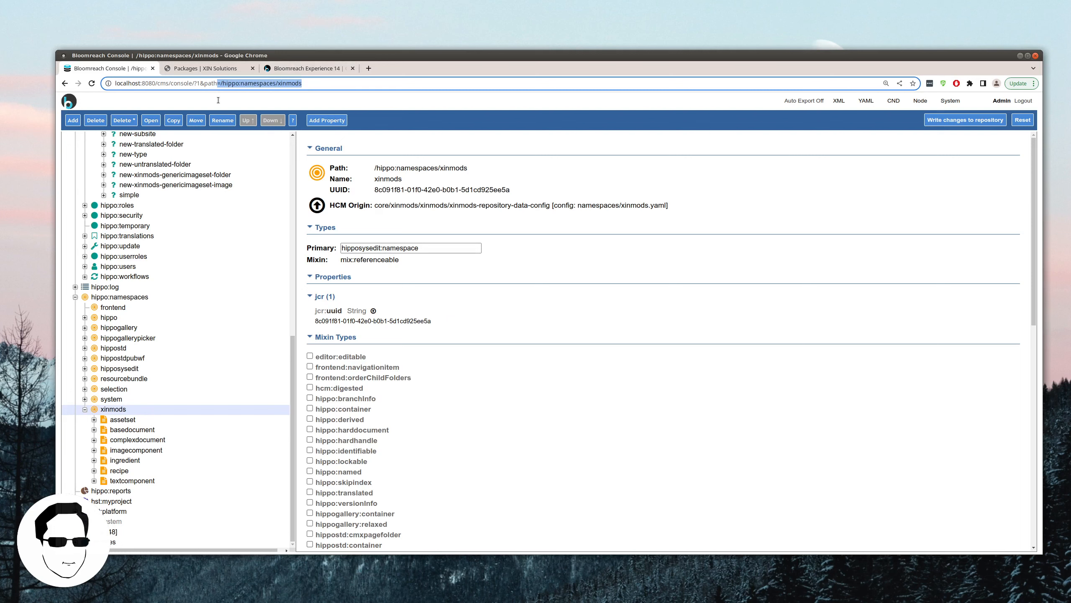
left_click(208, 68)
left_click(415, 484)
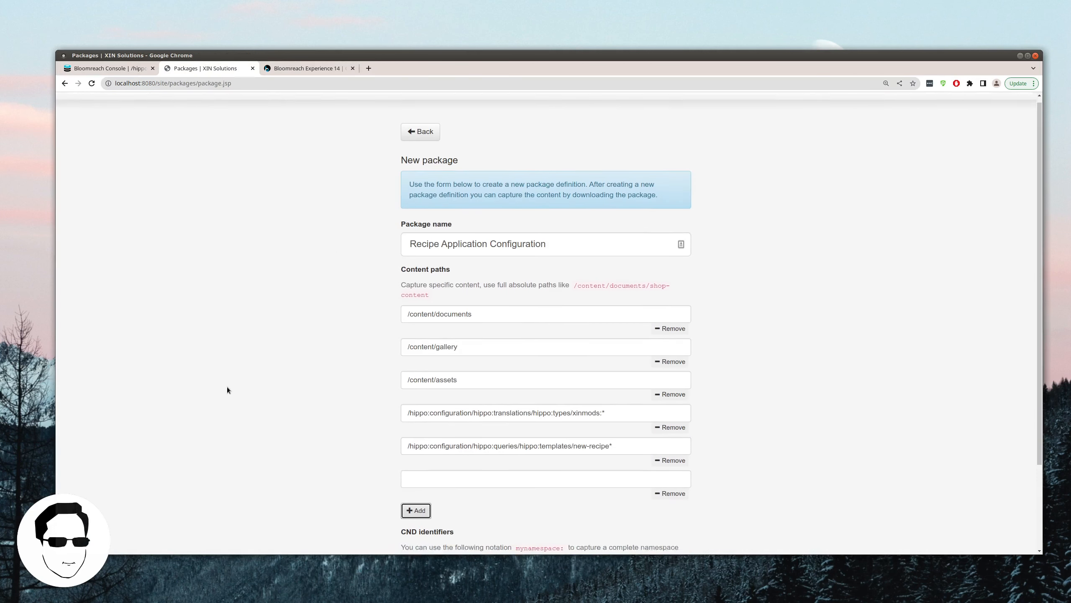
scroll(227, 387, "down", 2)
key("ctrl+v")
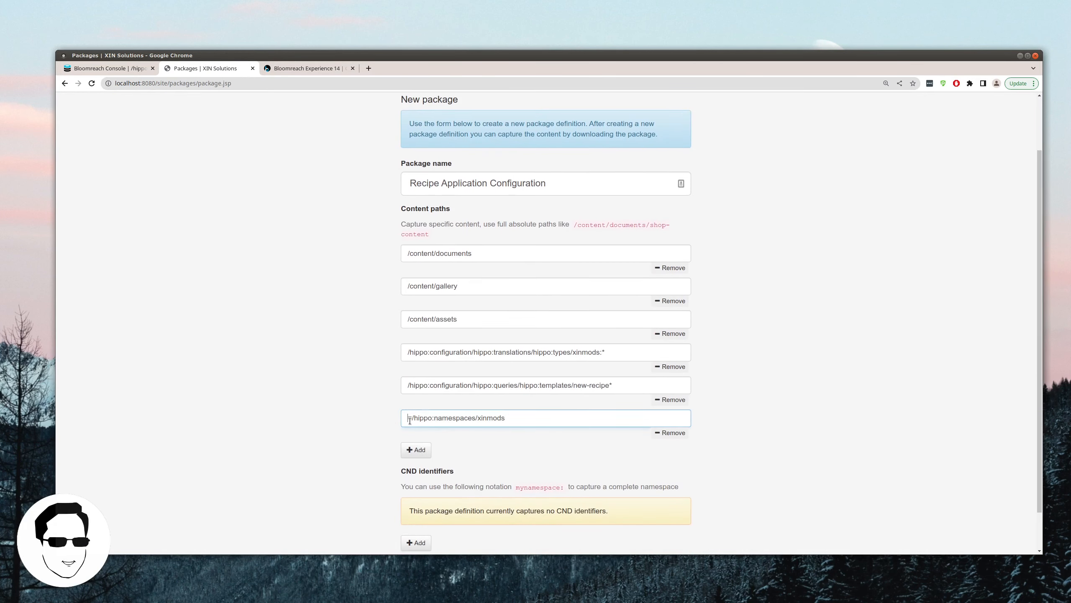
key("Delete")
scroll(360, 385, "down", 1)
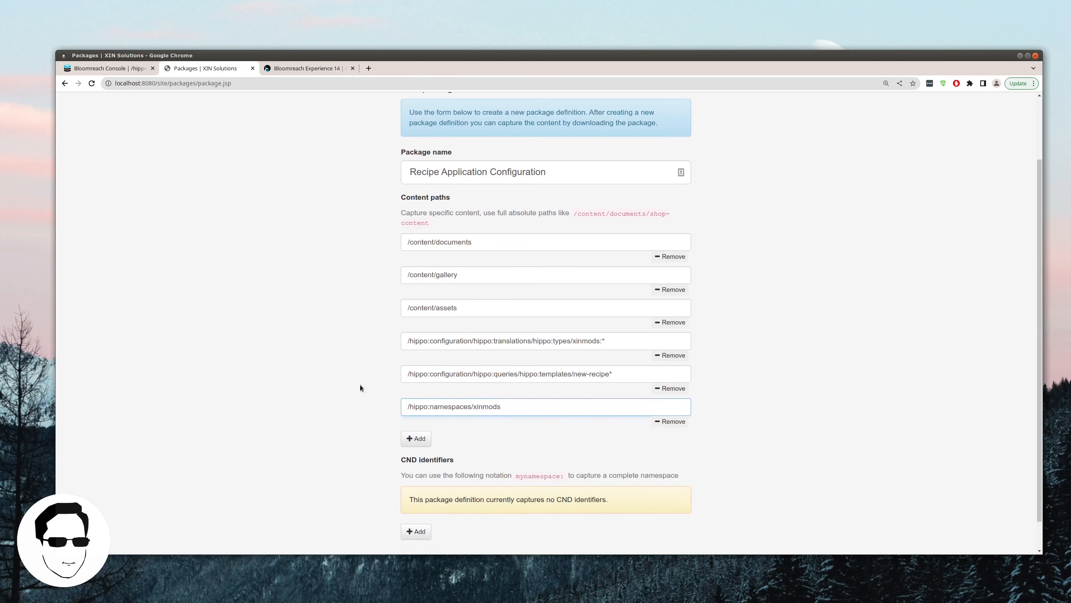
scroll(360, 387, "down", 1)
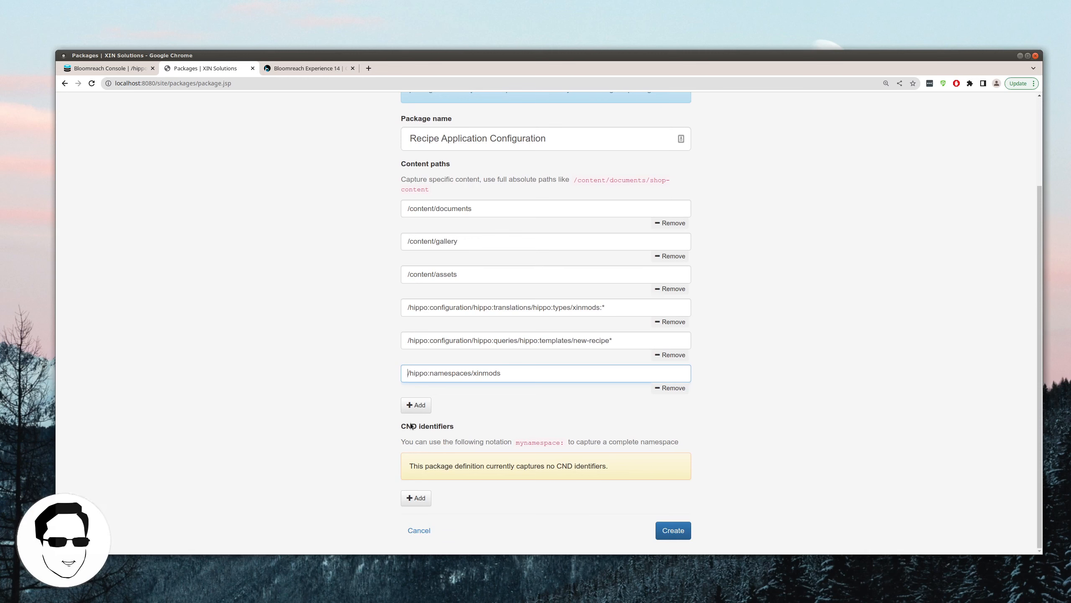
Step: Add xinmods: as a CND identifier for the package
left_click(416, 499)
left_click(472, 466)
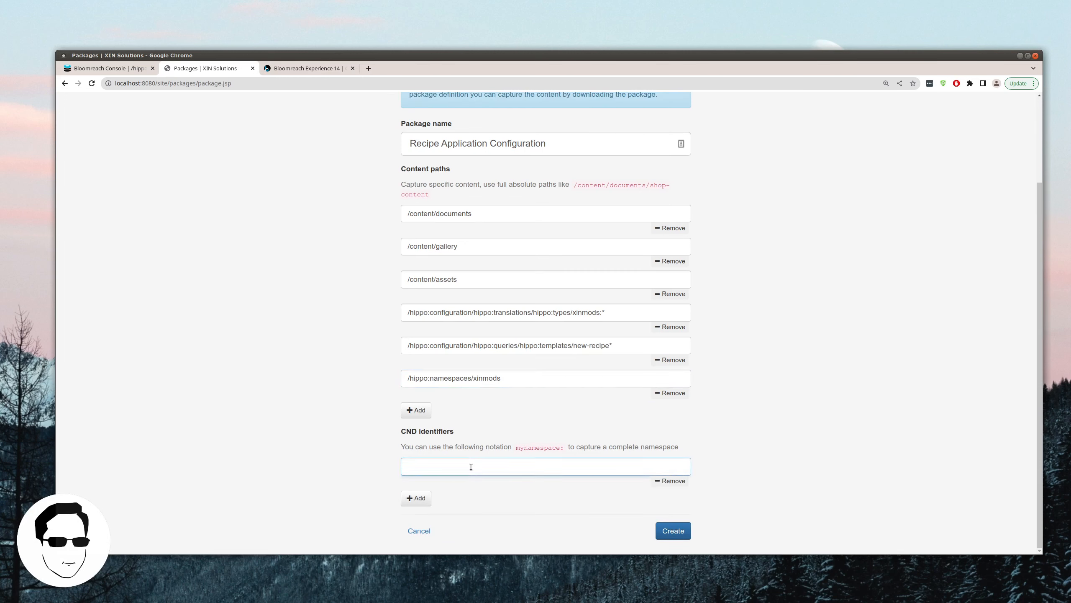
type("xinmods:")
left_click(896, 459)
Step: Create the Recipe Application Configuration package definition
scroll(894, 446, "up", 2)
scroll(894, 447, "down", 2)
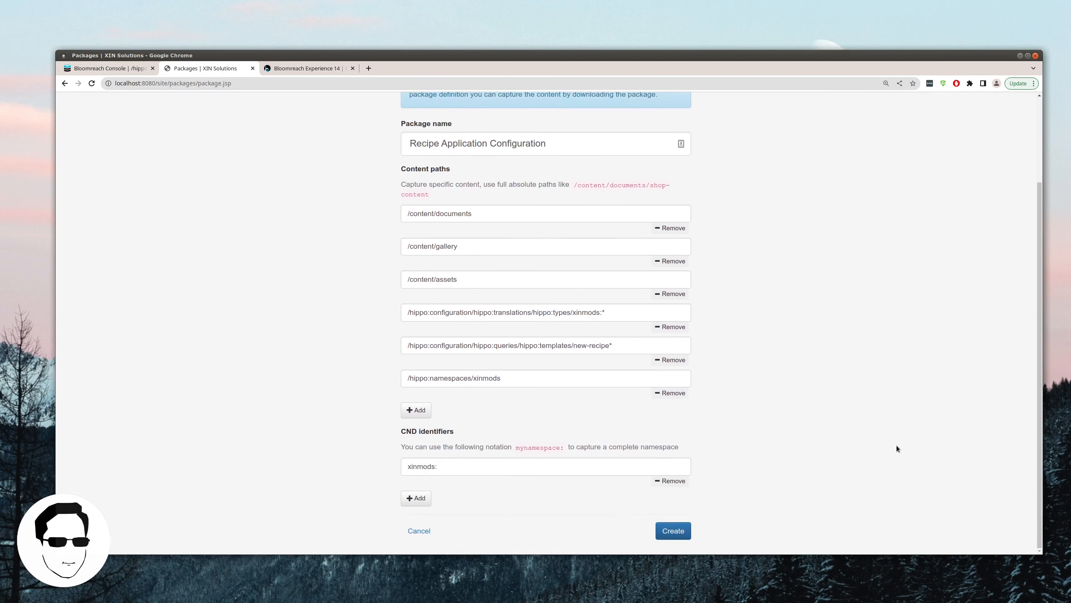
left_click(689, 533)
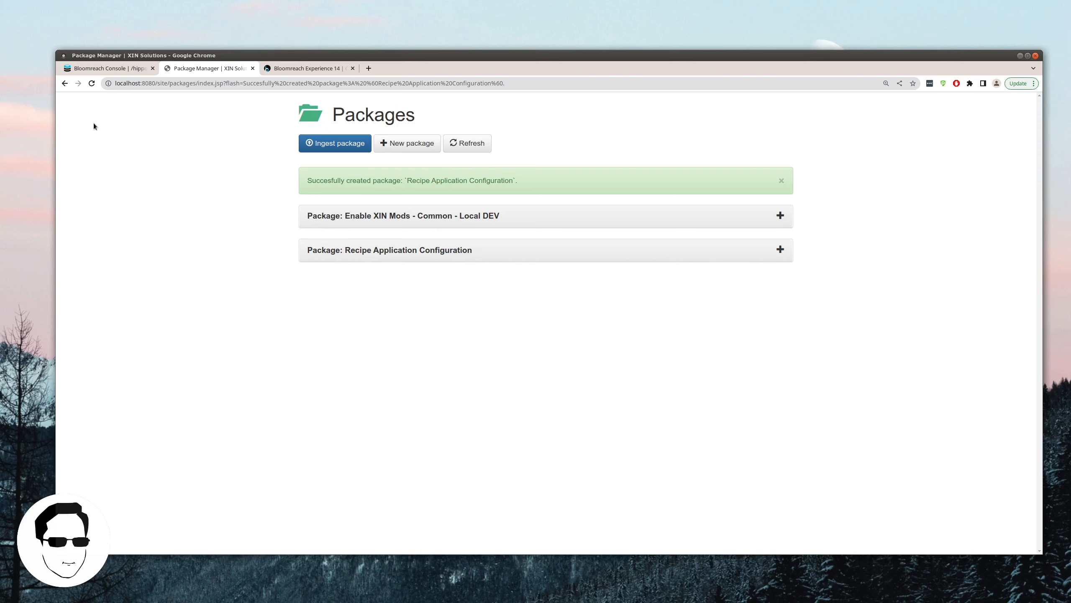
Step: Collapse the tree and open the packages node to find the Recipe Application Configuration definition
left_click(105, 68)
left_click(74, 299)
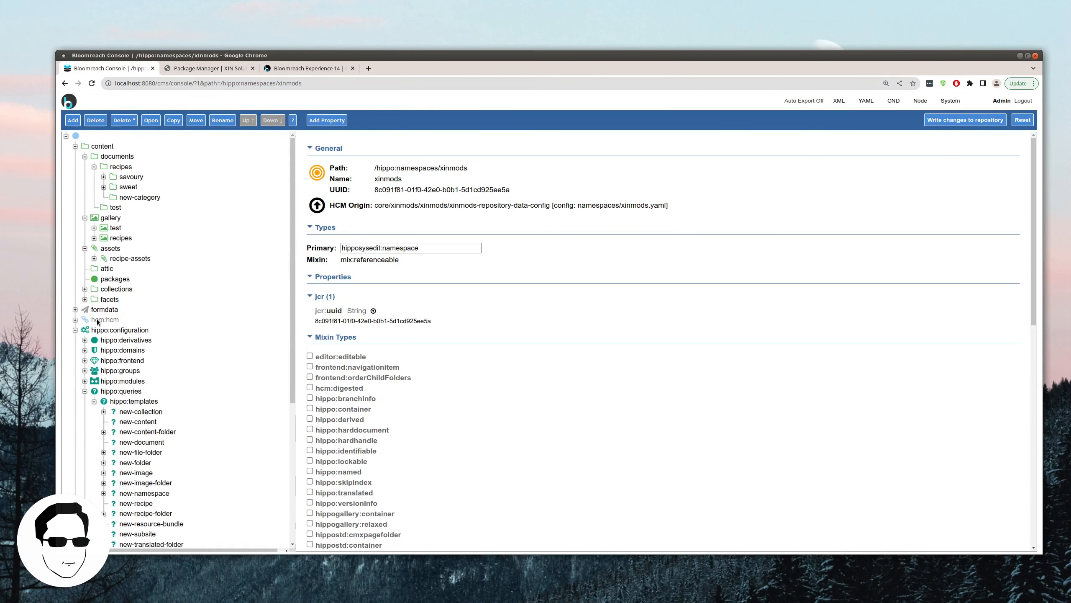
left_click(85, 167)
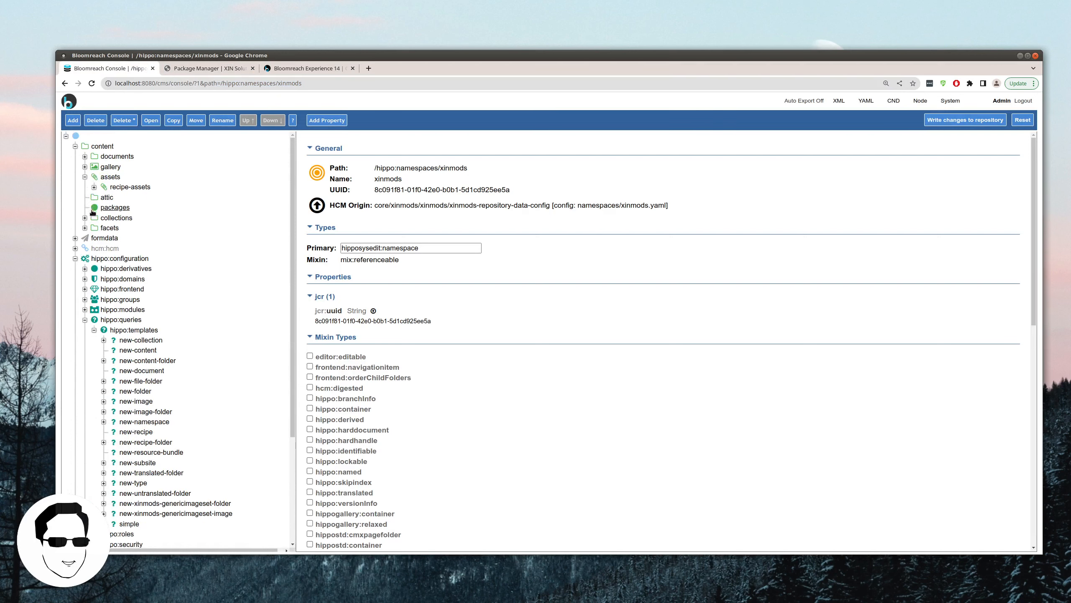
left_click(109, 209)
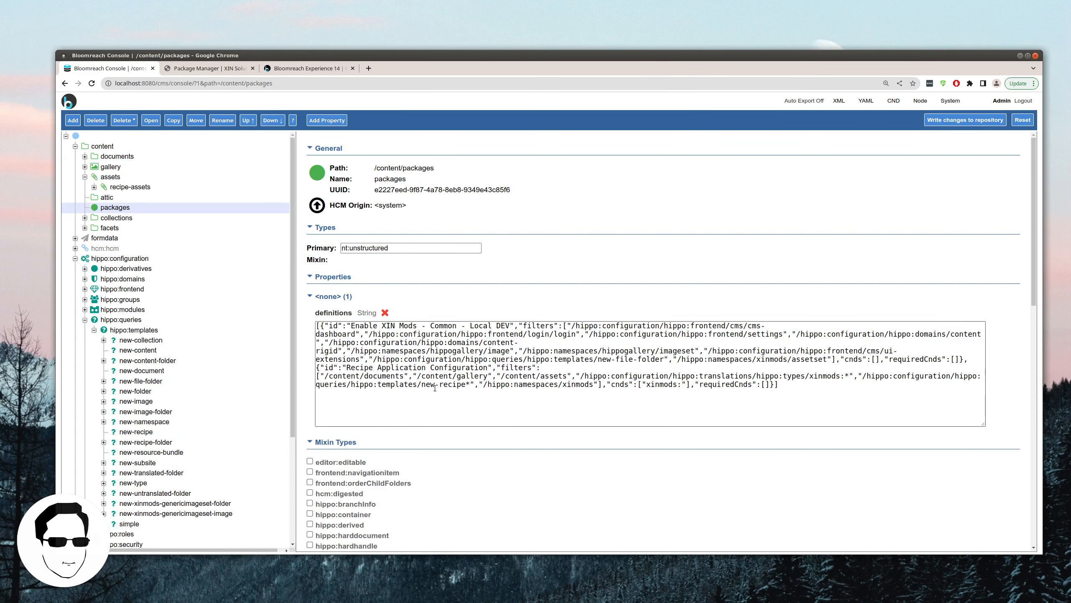
left_click_drag(338, 367, 495, 368)
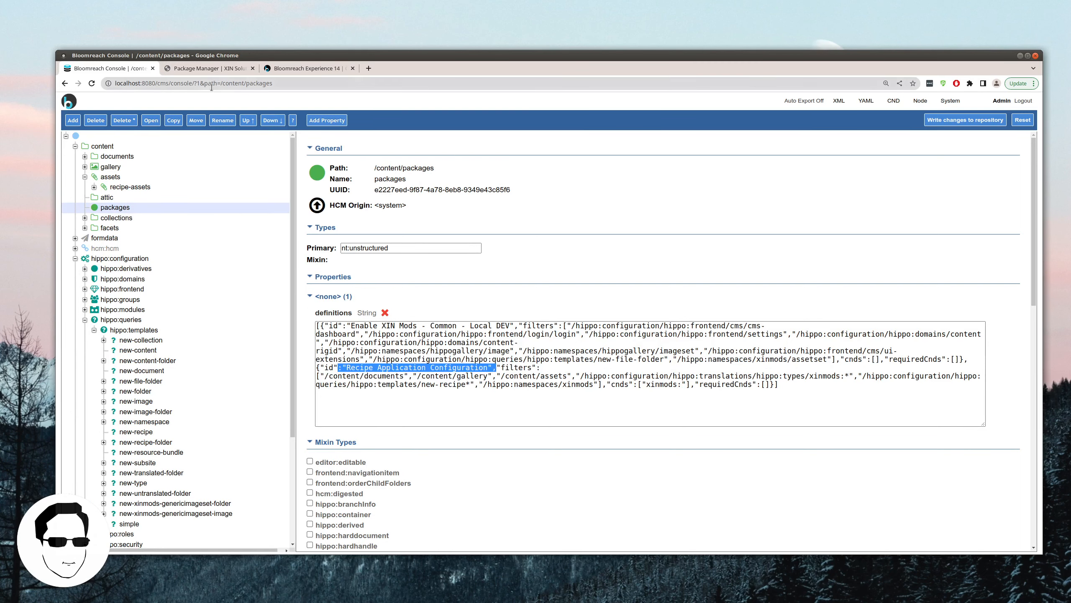
left_click(208, 69)
Step: Expand Recipe Application Configuration and download it as a zip with postfix 2022/09/04
left_click(357, 246)
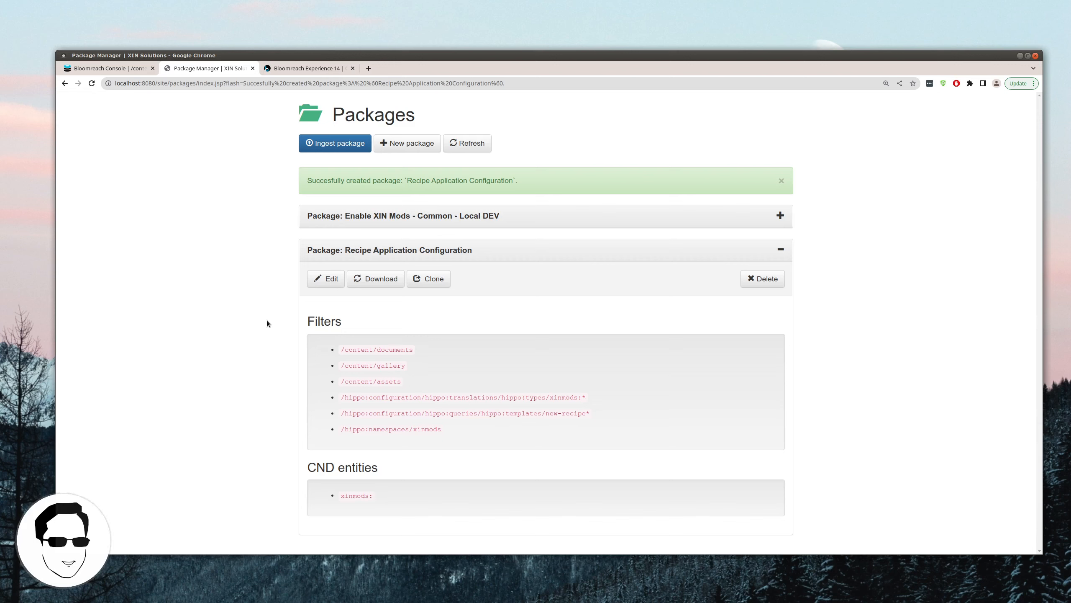
left_click(391, 280)
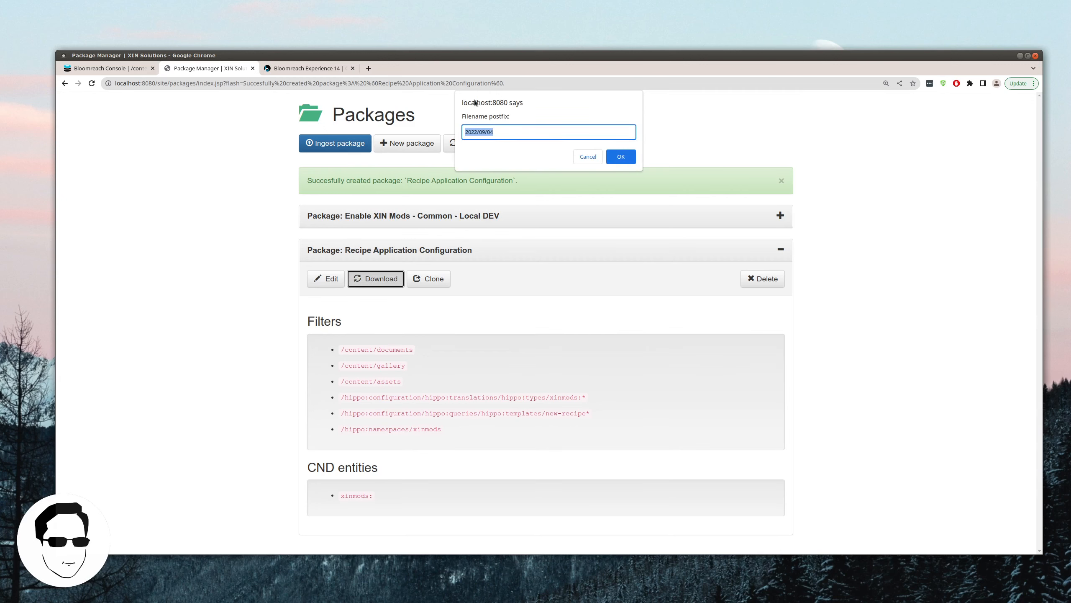
left_click(544, 130)
left_click(626, 156)
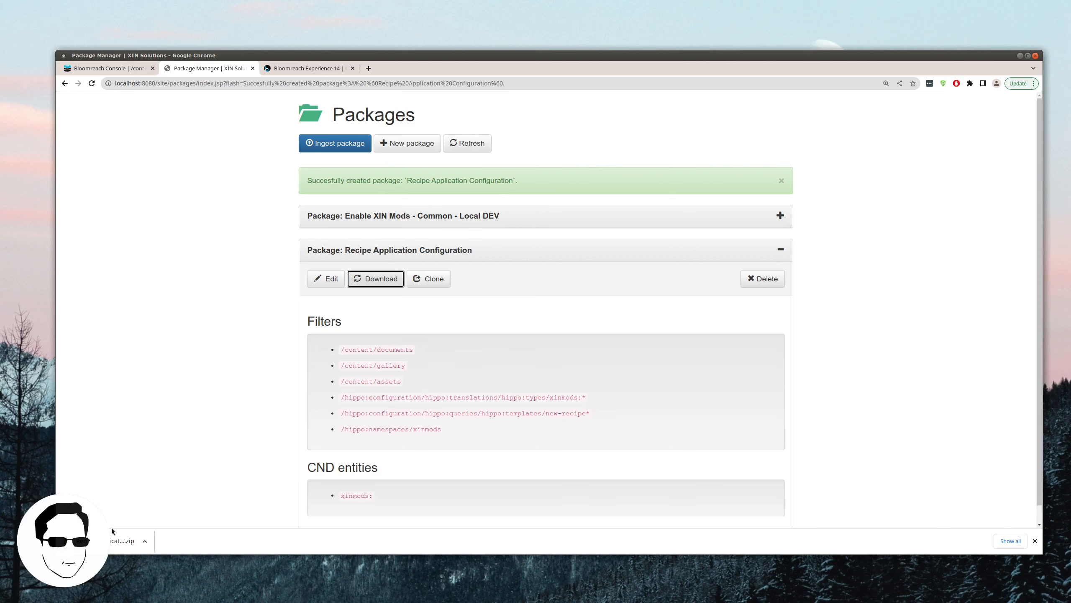
left_click(113, 538)
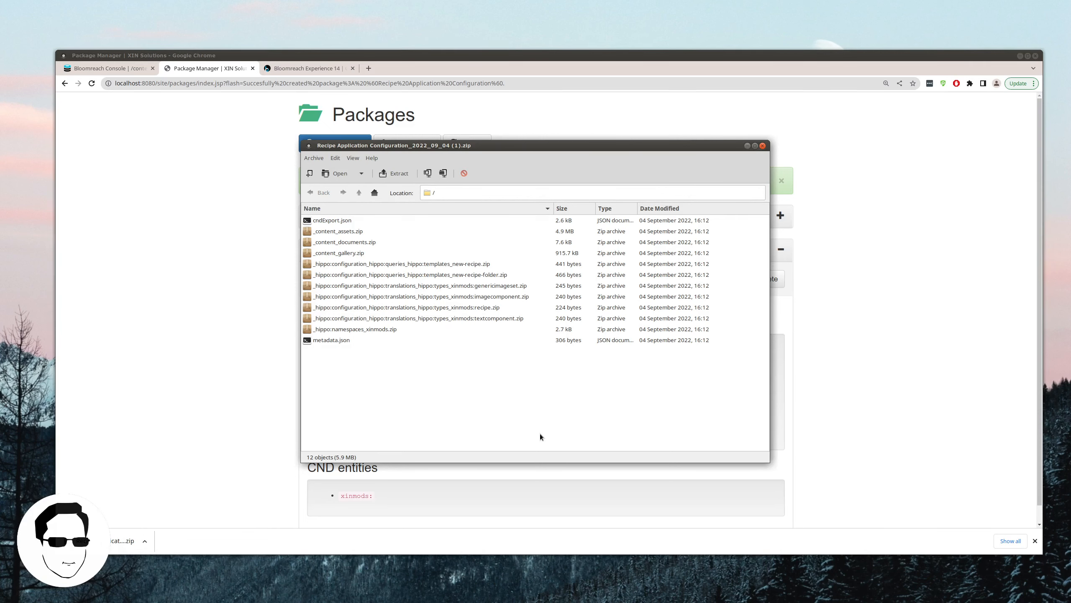
left_click_drag(459, 145, 708, 263)
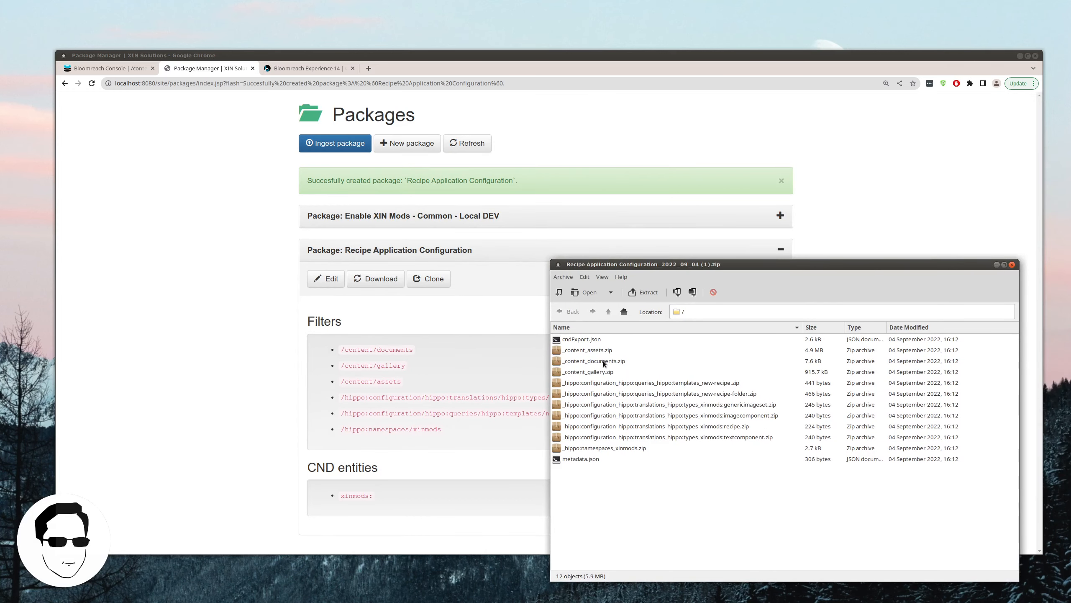
left_click(808, 352)
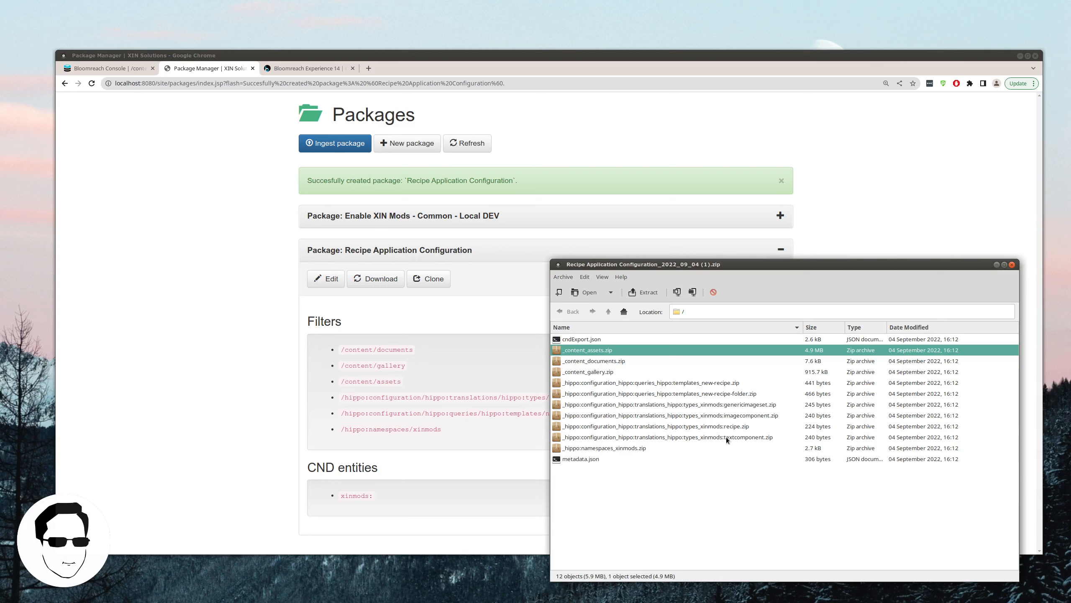
left_click_drag(688, 266, 778, 257)
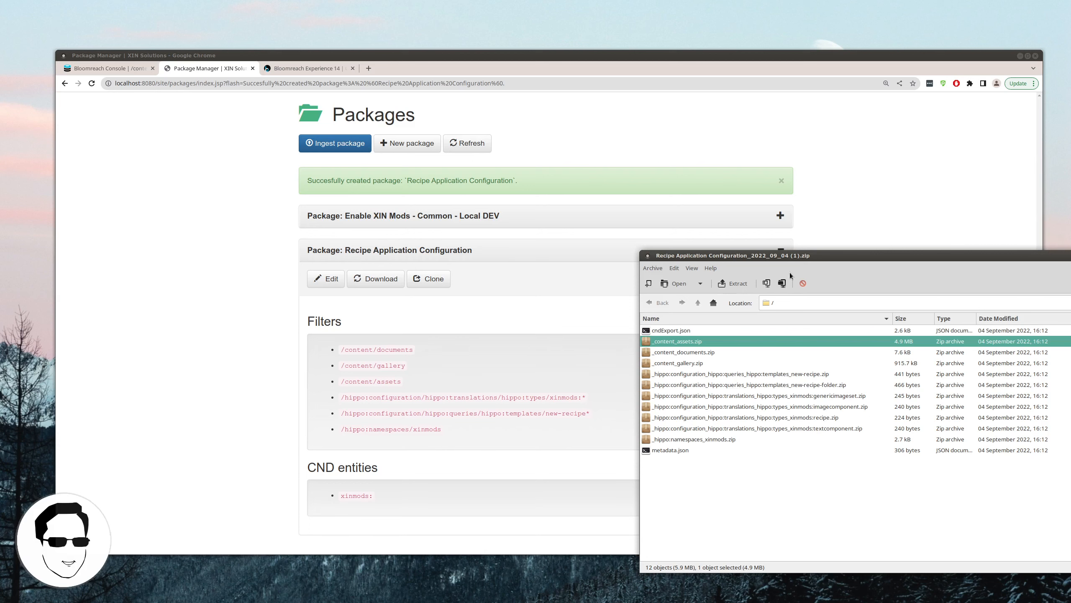
left_click_drag(793, 256, 491, 247)
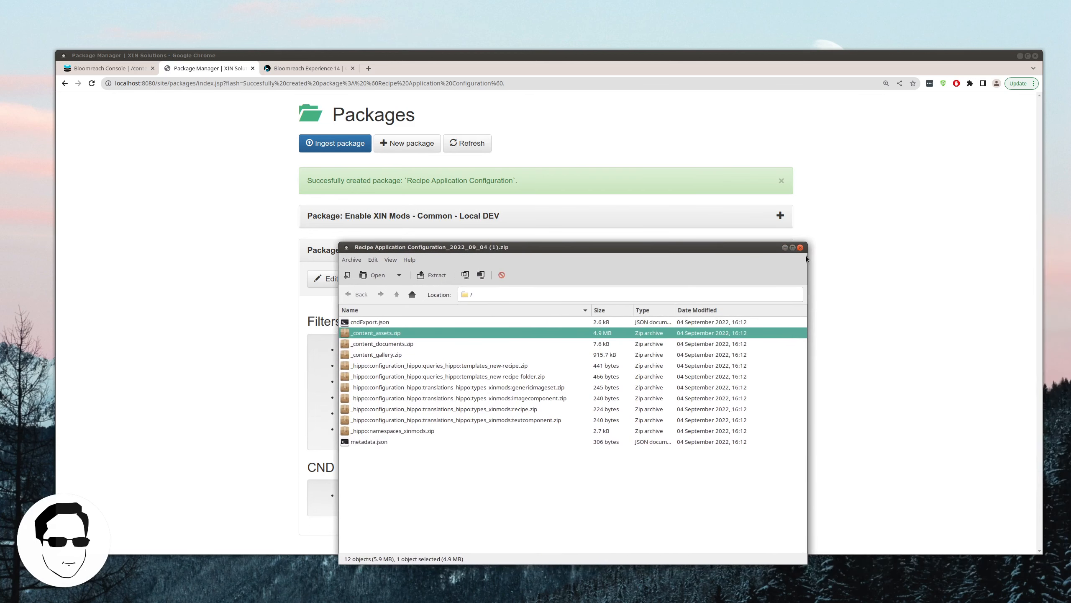
left_click(801, 248)
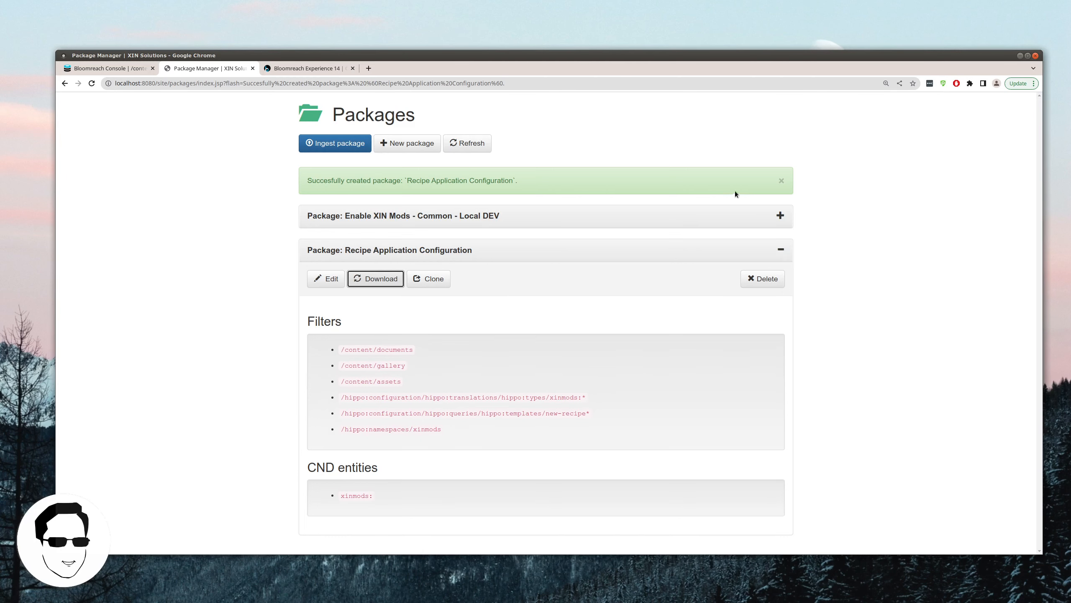
left_click(780, 248)
left_click(325, 144)
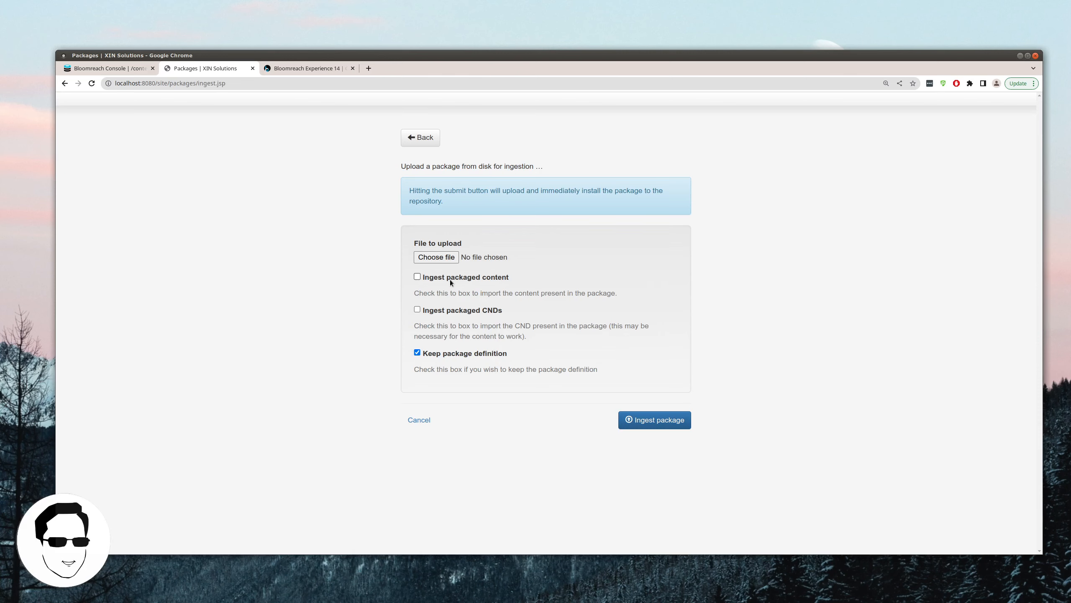
left_click(453, 311)
left_click(399, 142)
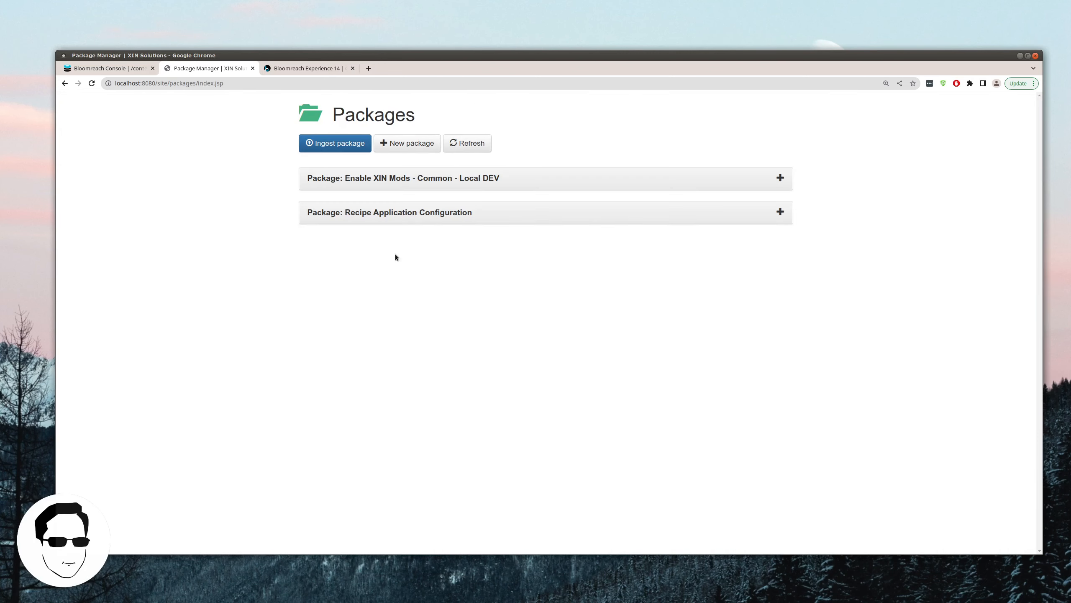
left_click(367, 143)
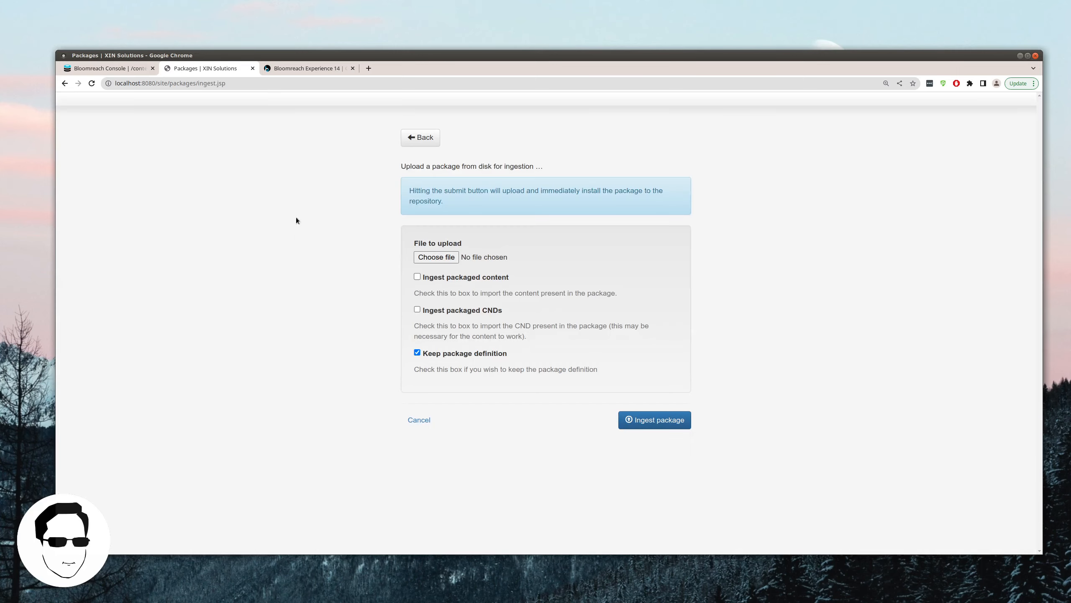
left_click(501, 312)
left_click(489, 279)
left_click(416, 142)
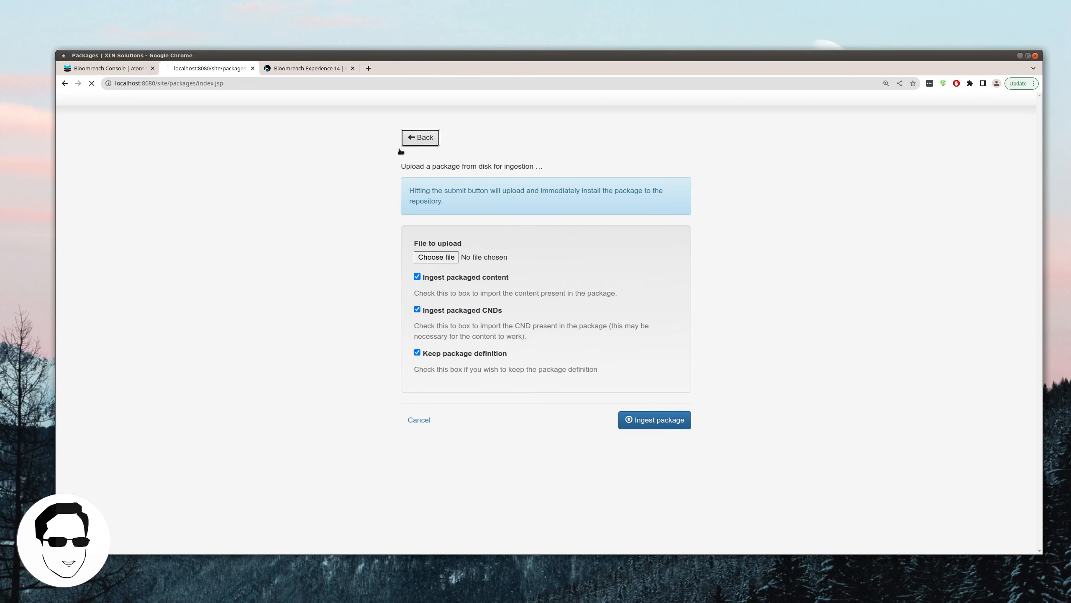